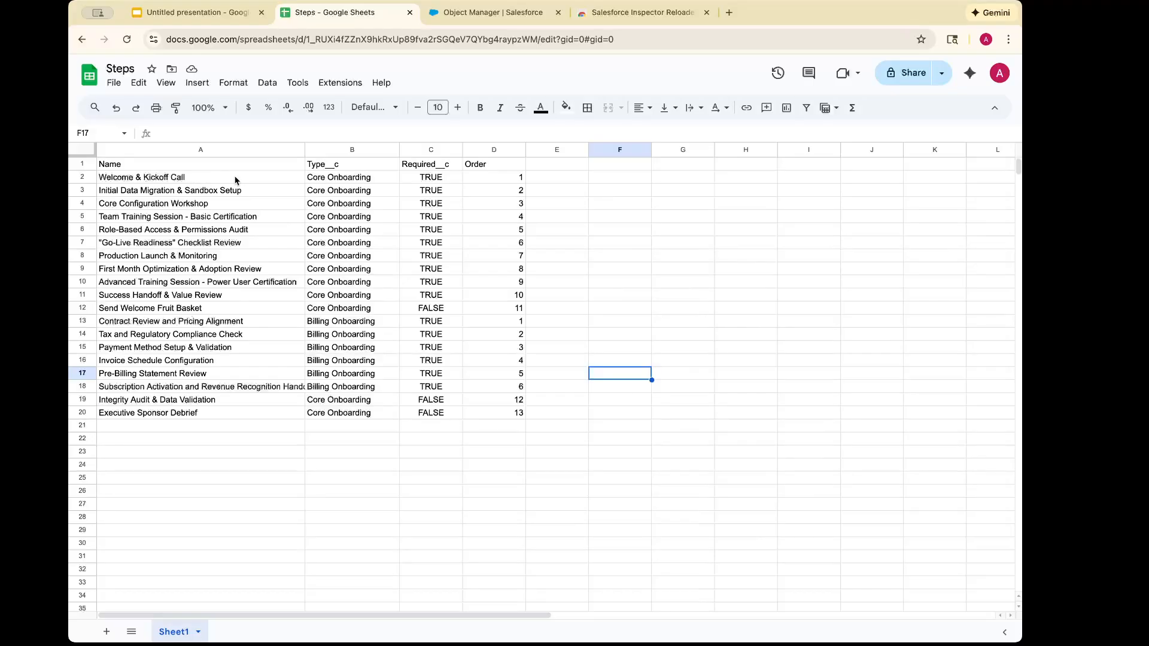
Review the Core Onboarding and Billing Onboarding rows in the Steps sheet and the Required__c value of Send Welcome Fruit Basket
click(236, 181)
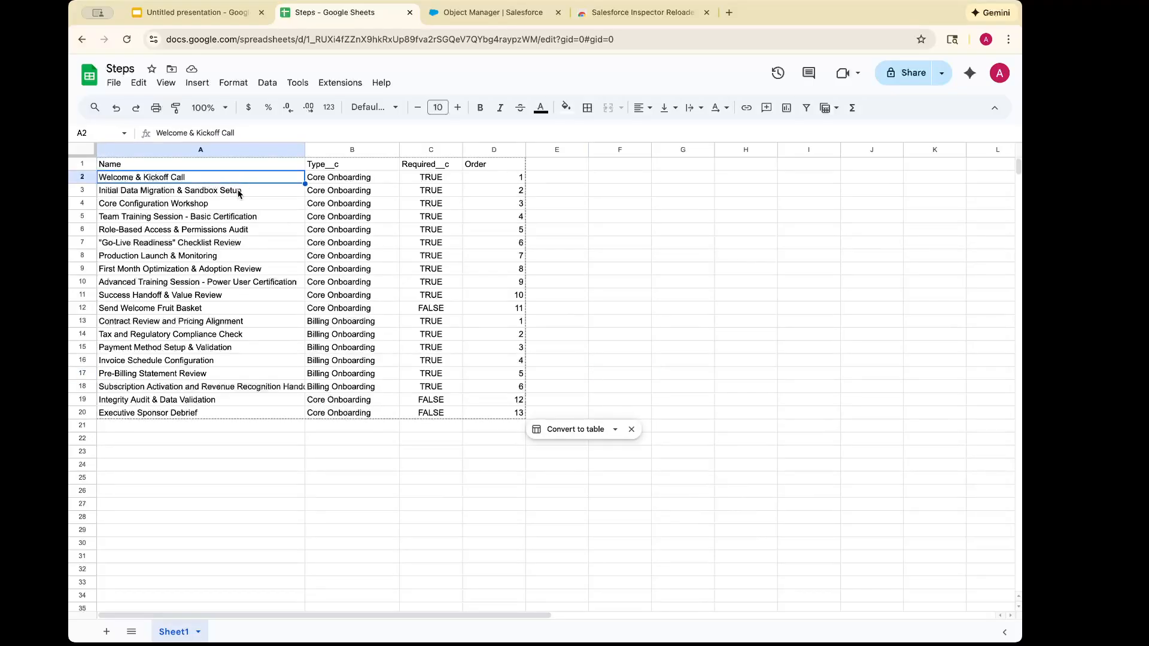
drag(384, 308, 297, 180)
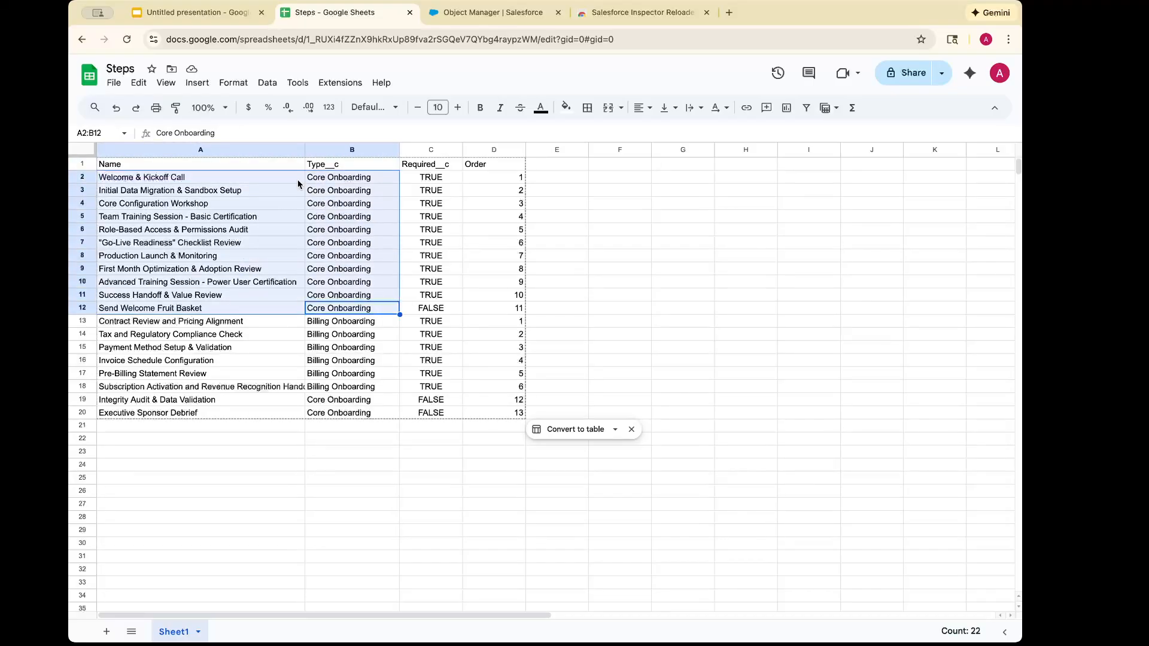
click(387, 390)
drag(385, 392, 255, 324)
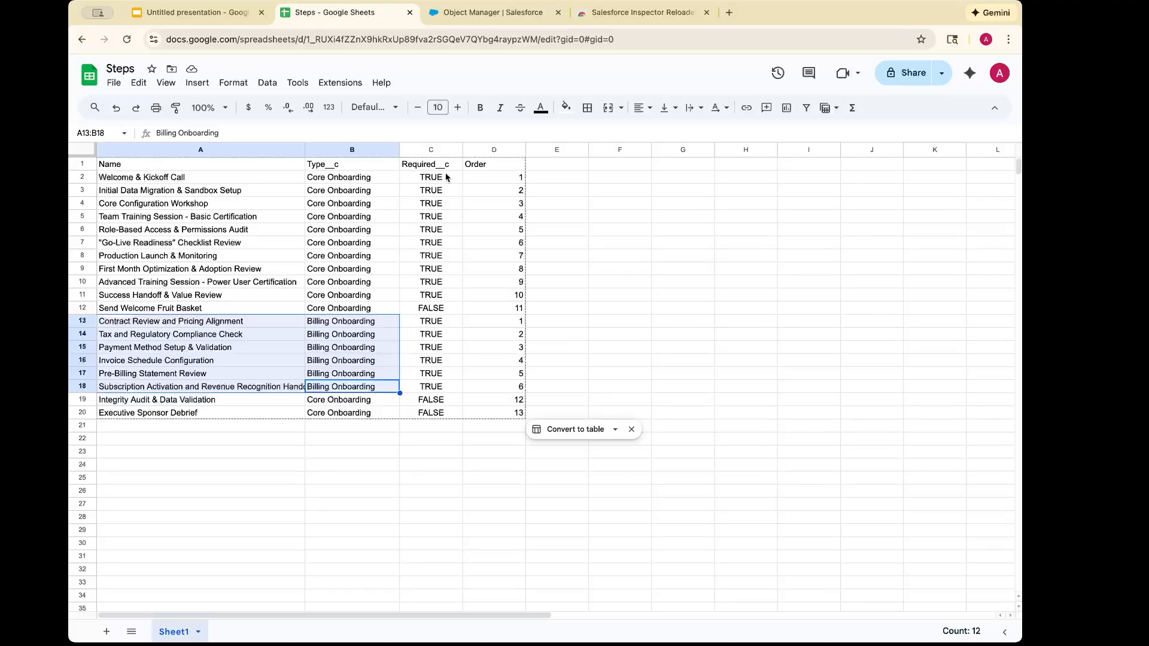
click(171, 309)
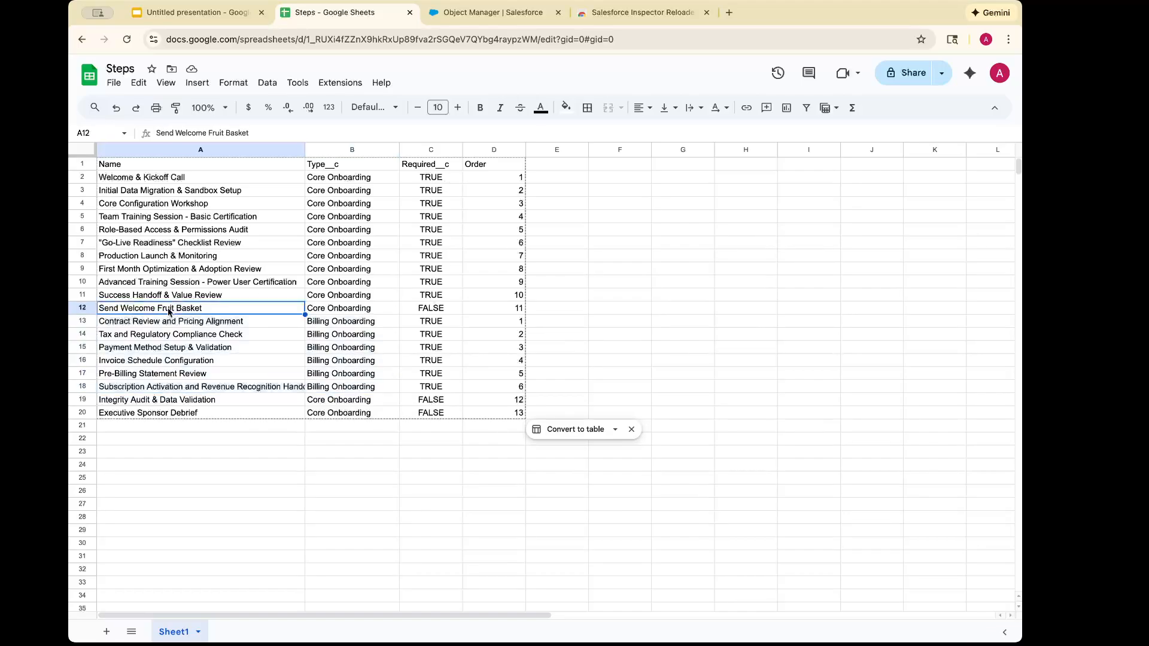
click(451, 309)
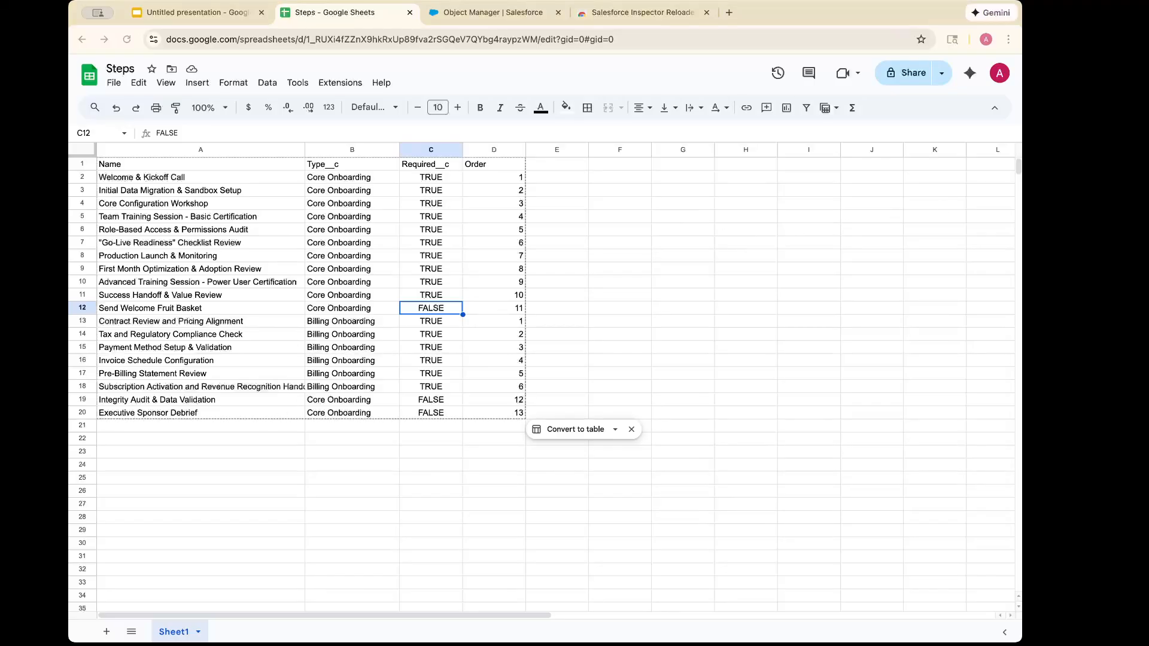
Switch to Salesforce Object Manager and create a custom object labelled Step with plural label Steps, keeping the default options
click(481, 10)
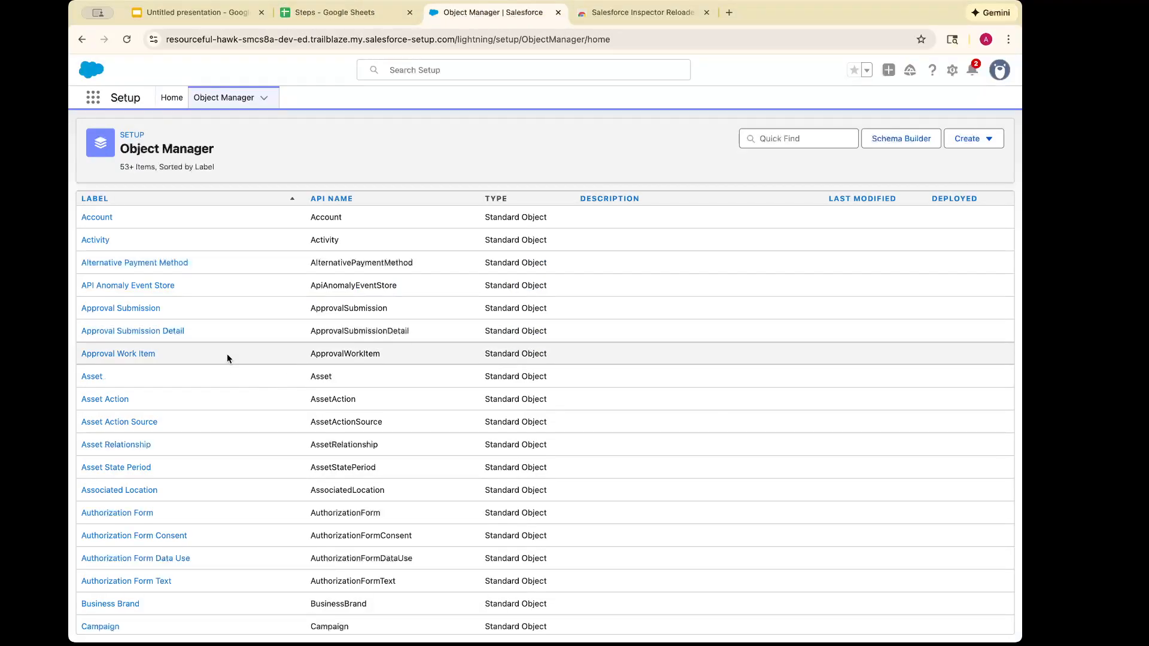
click(969, 139)
click(911, 175)
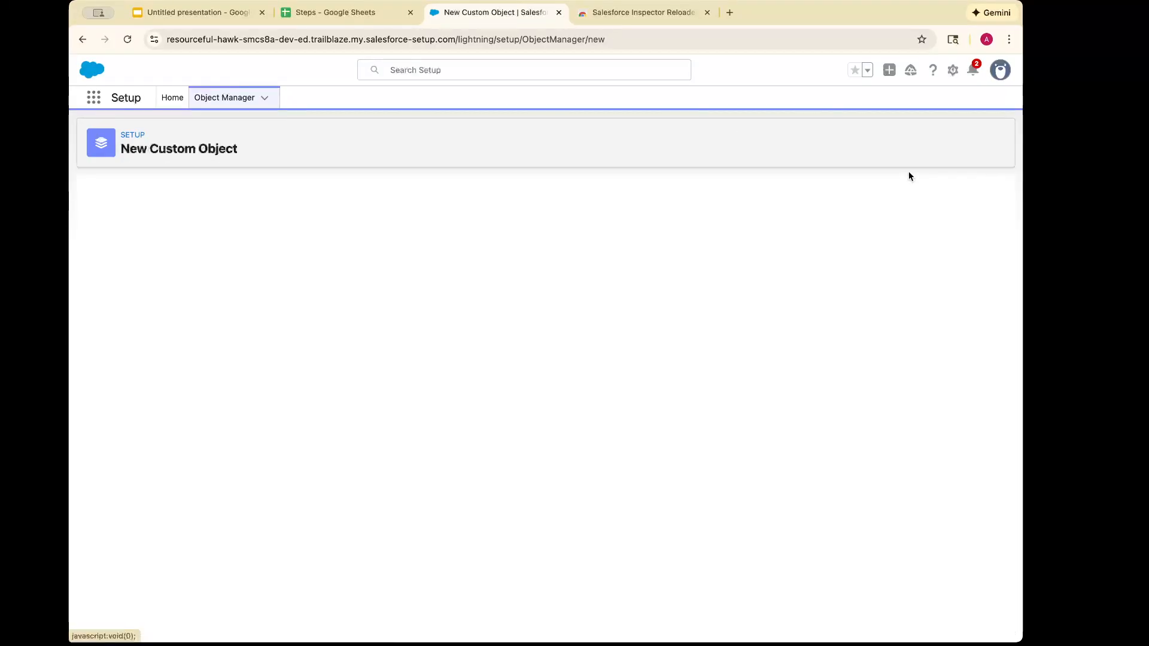
text(Step)
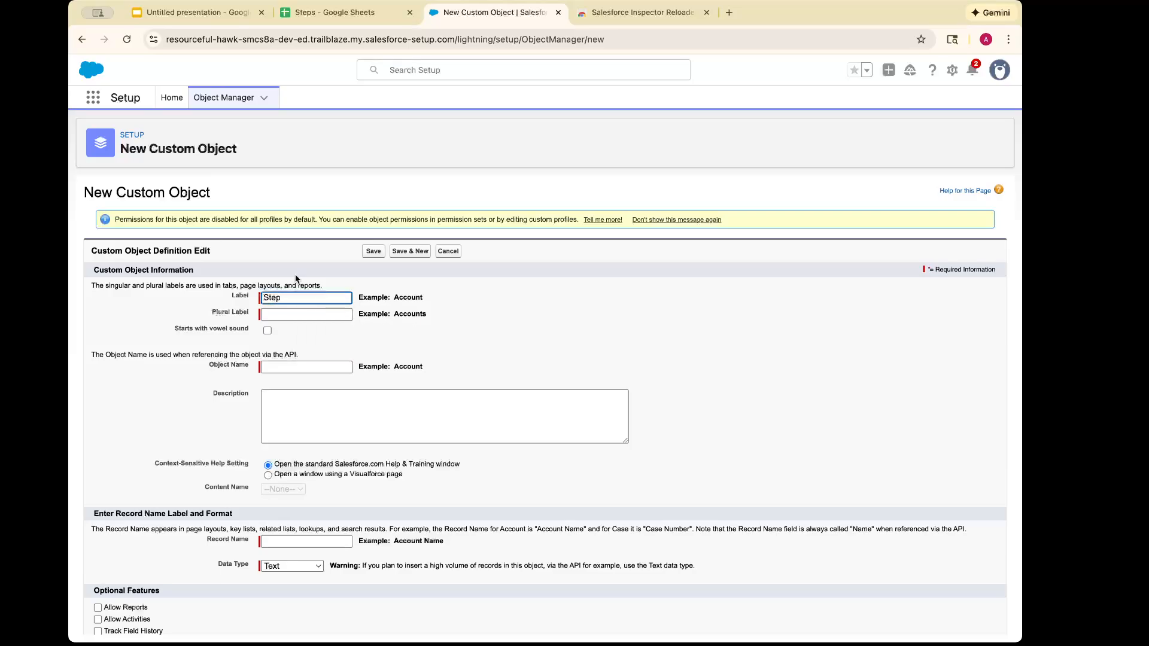
key(Tab)
text(Ste)
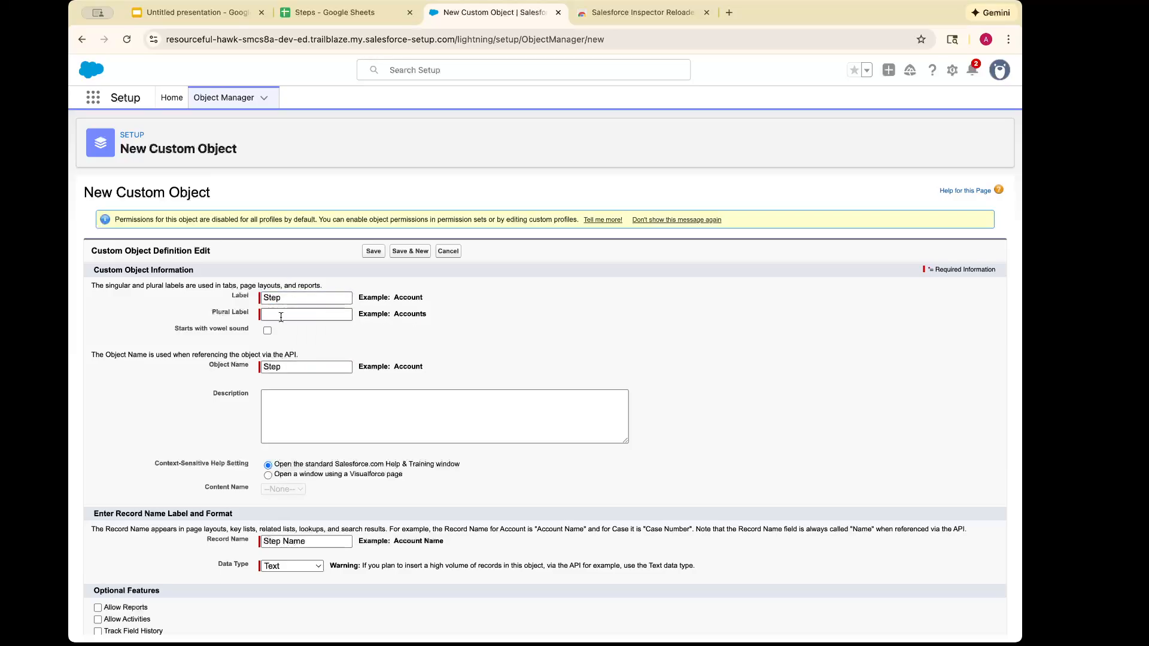
text(ps)
click(351, 341)
scroll(352, 341, down, 3)
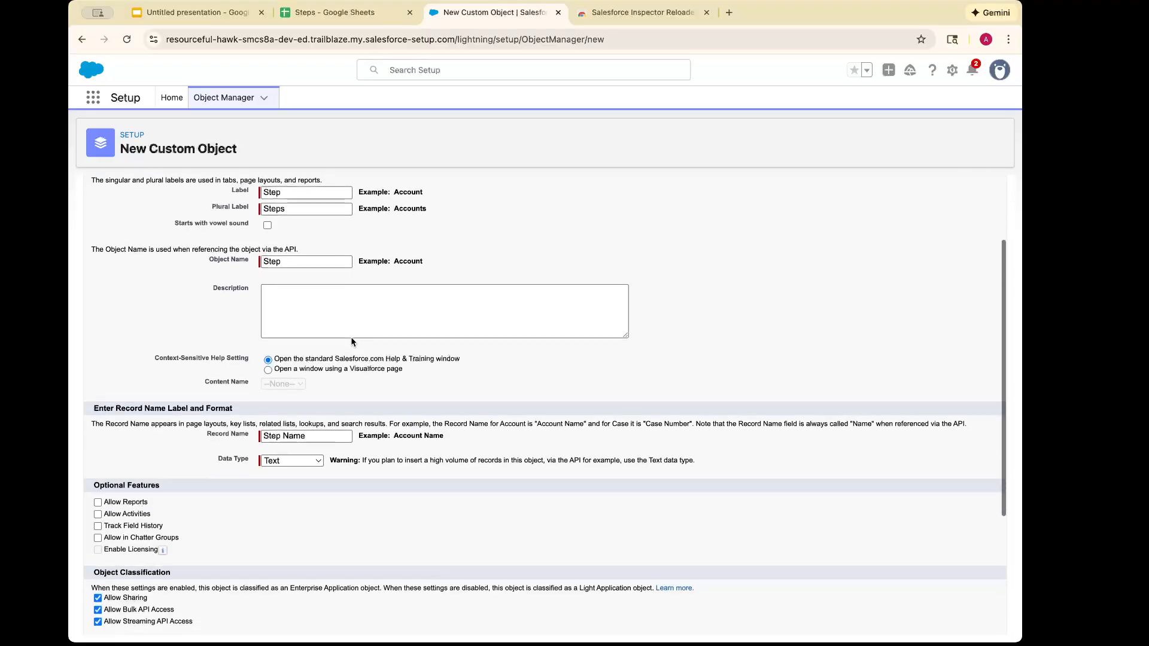
scroll(351, 342, down, 3)
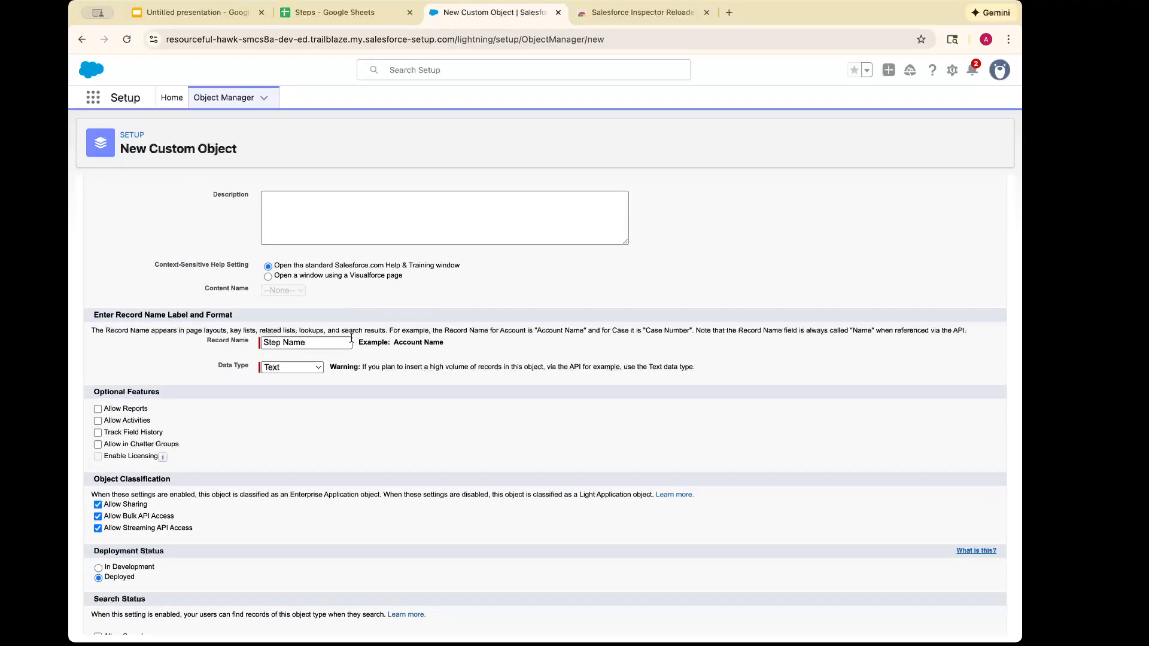
scroll(200, 469, down, 3)
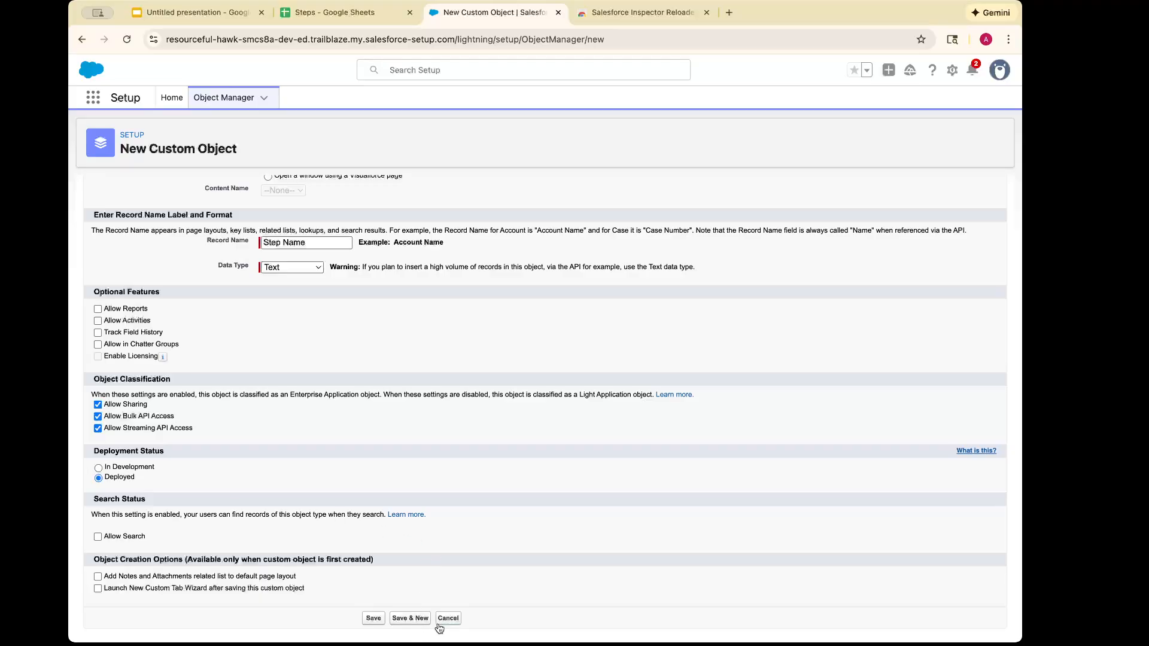
click(375, 618)
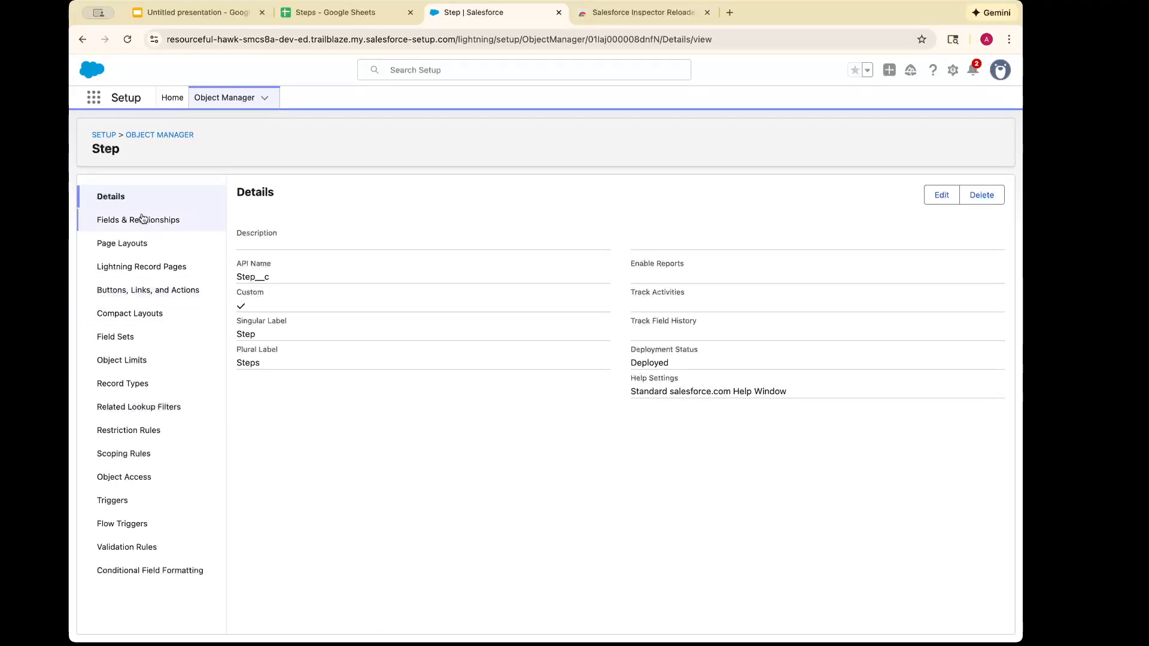
click(140, 221)
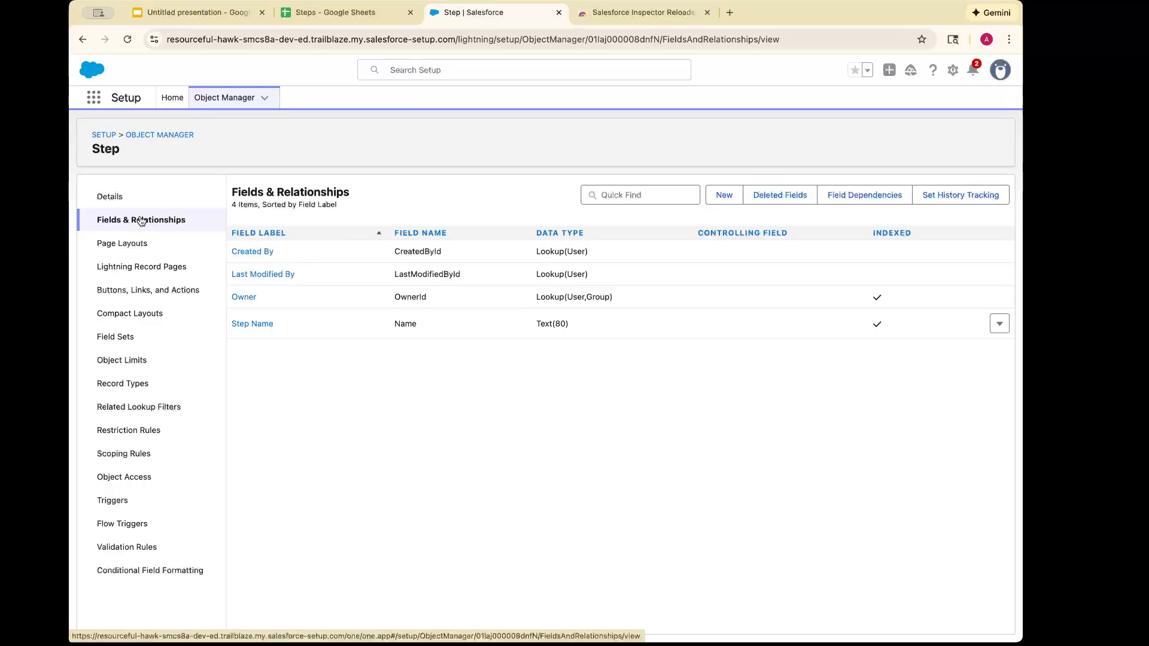
click(722, 198)
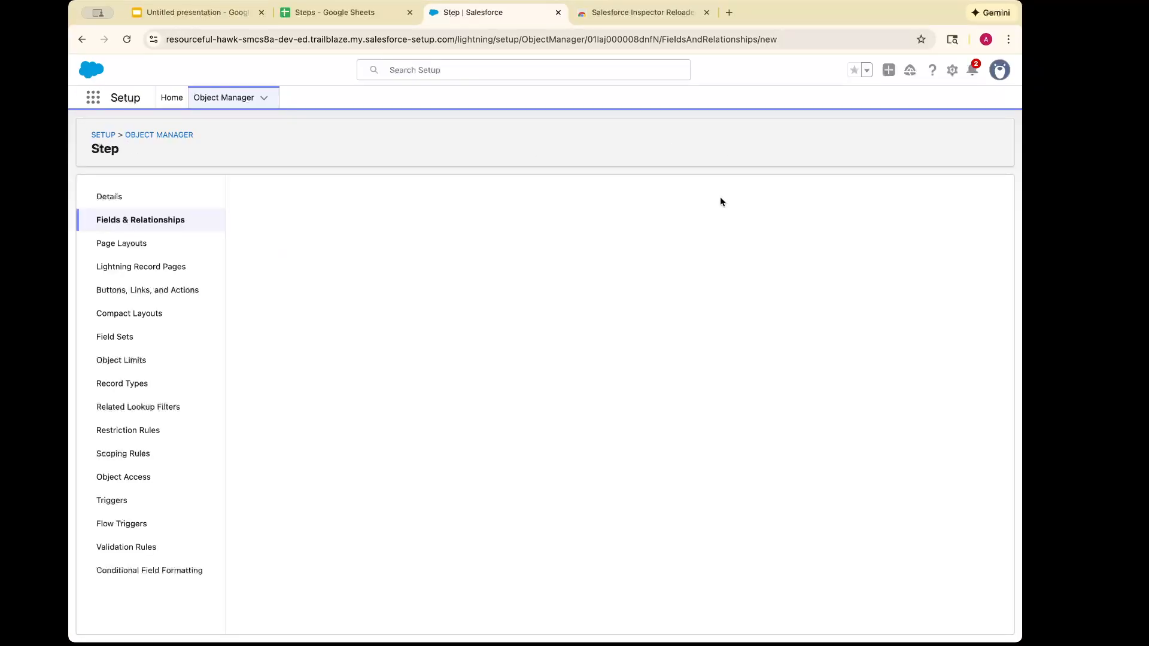
click(369, 14)
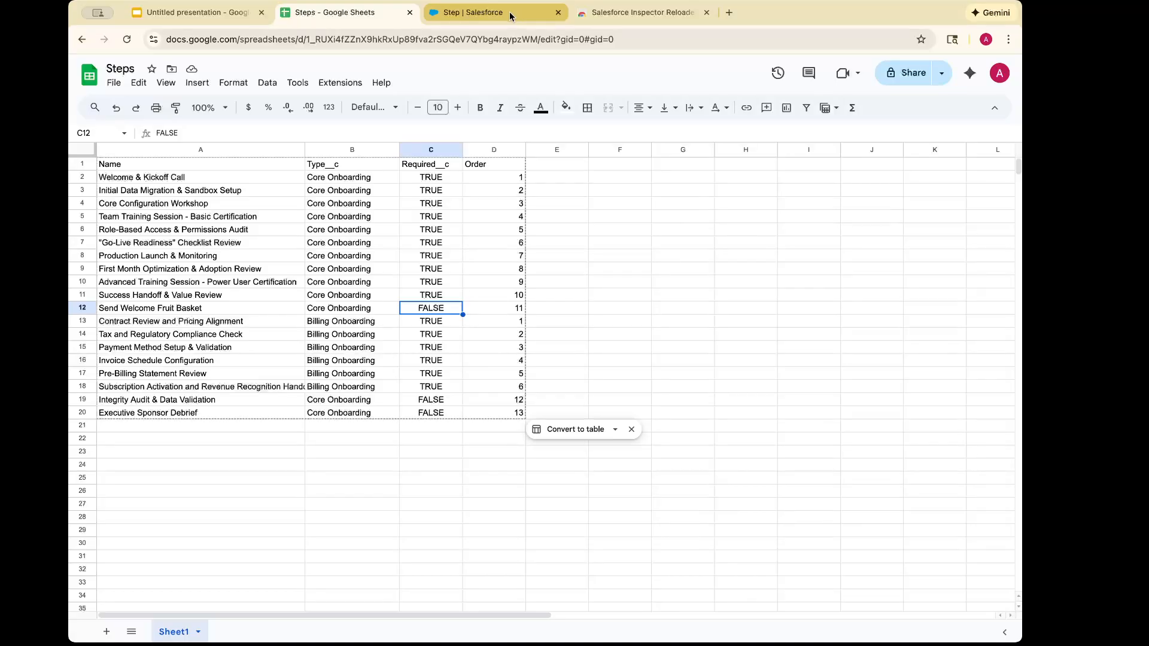
click(509, 12)
scroll(258, 418, down, 5)
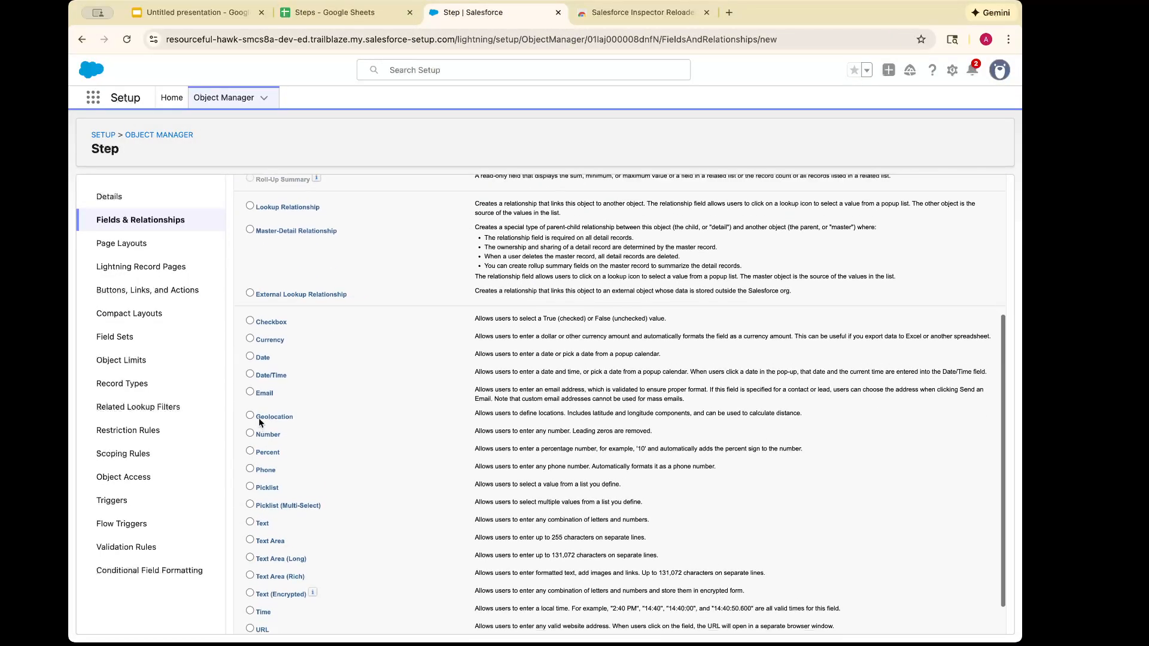
scroll(254, 367, down, 1)
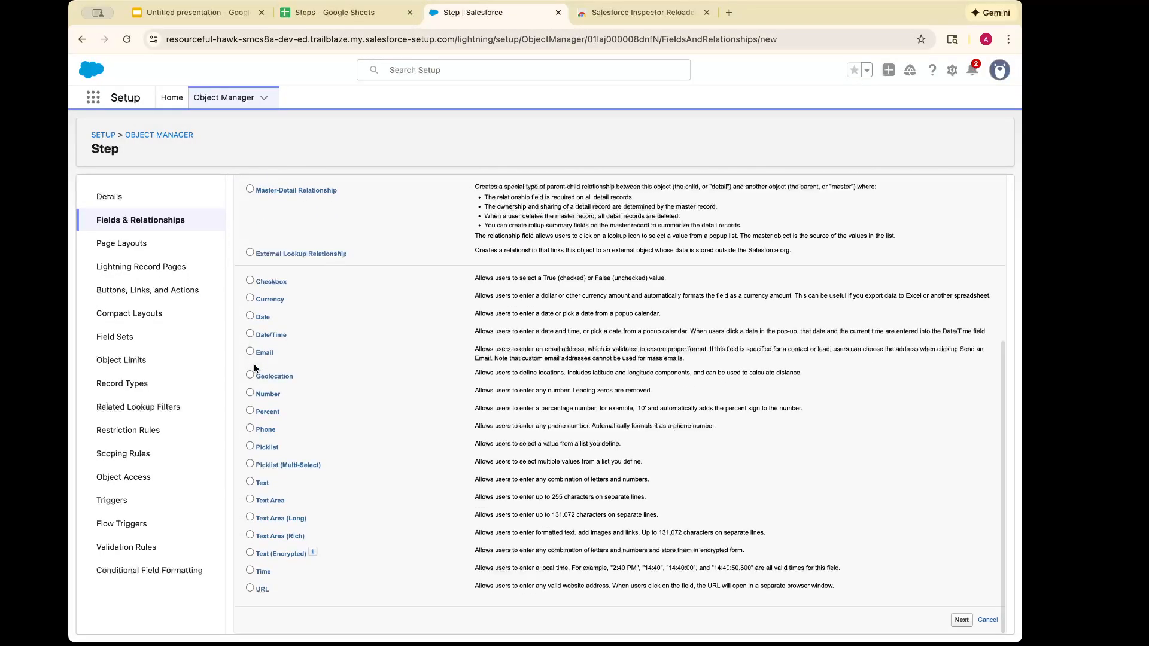
click(250, 446)
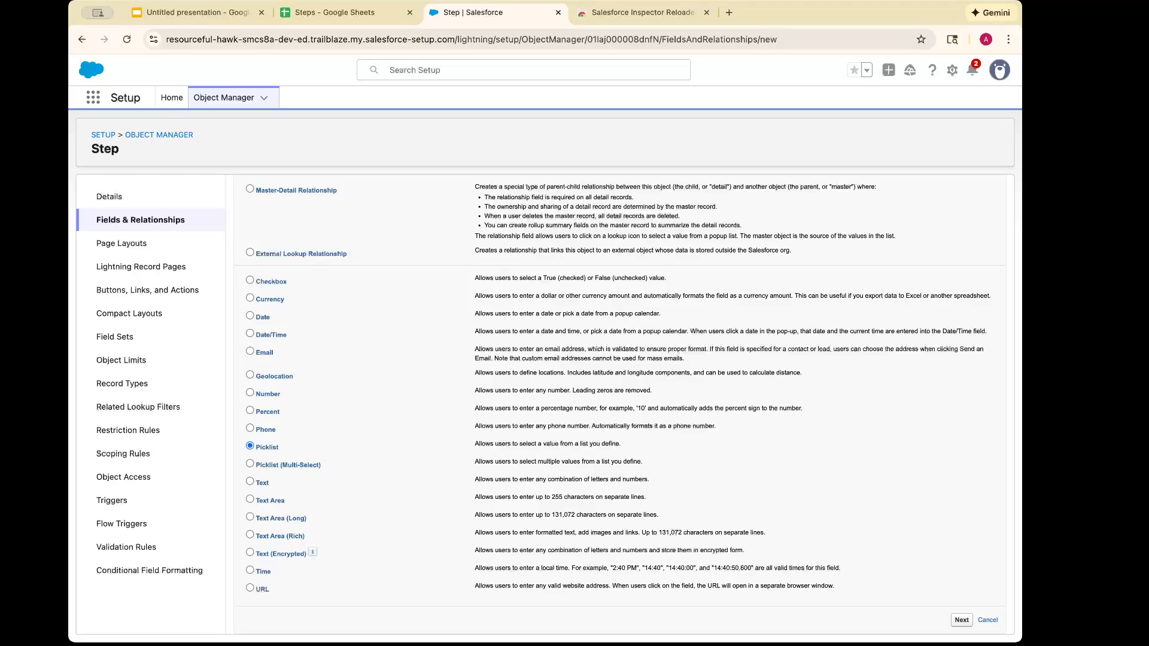
click(961, 621)
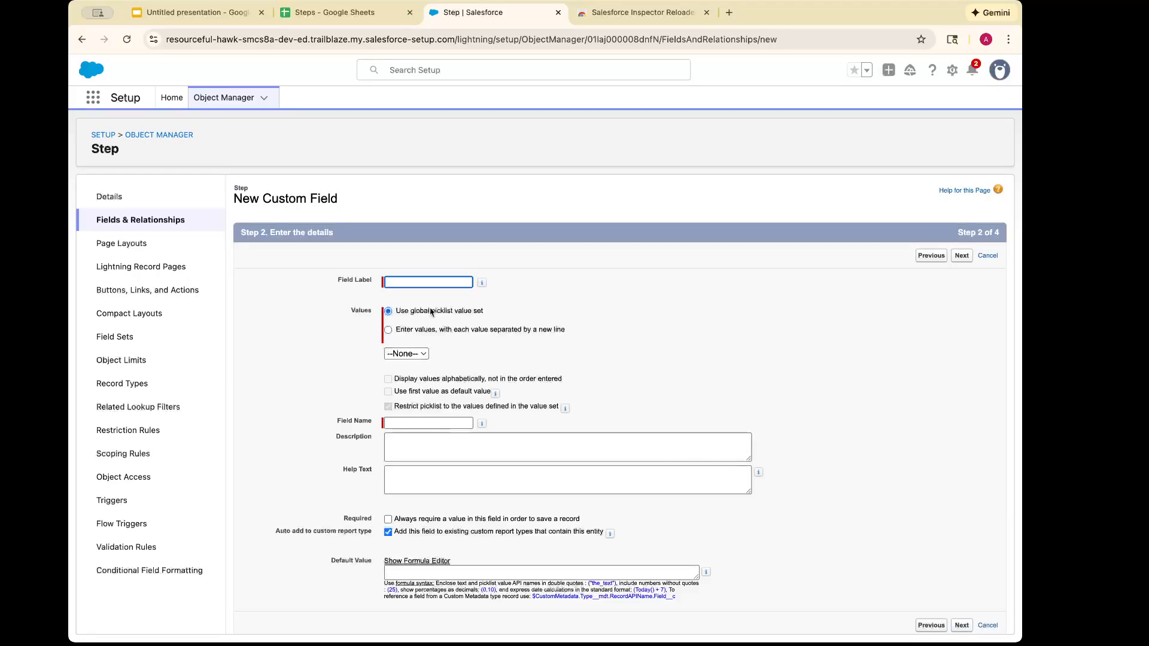
click(399, 283)
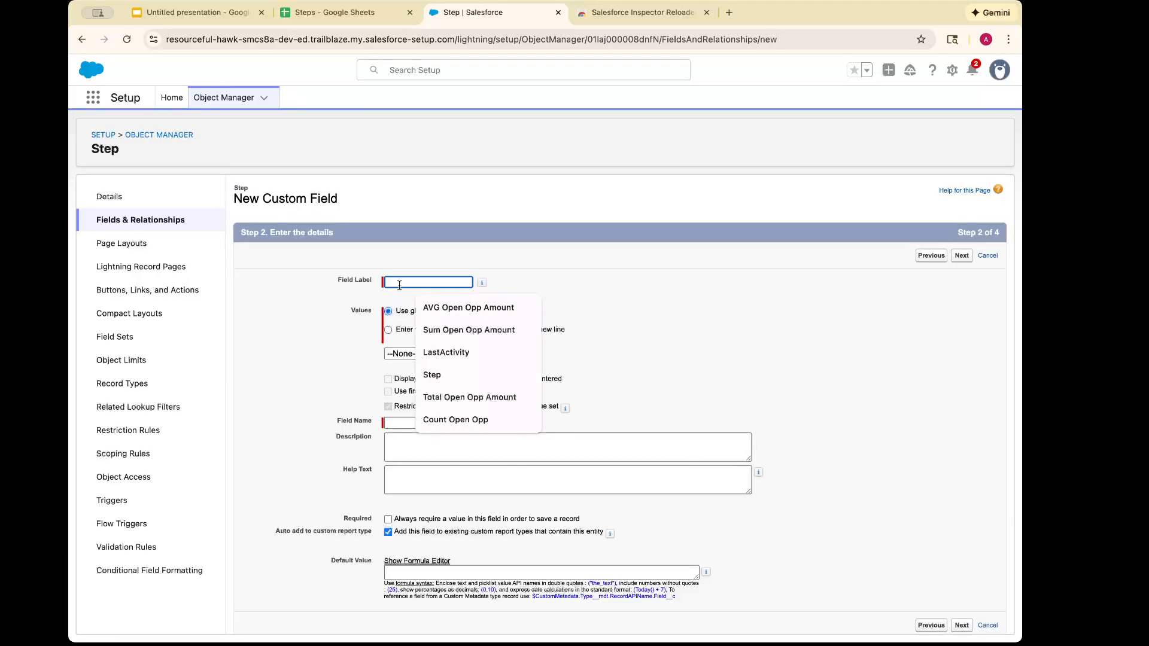
Start a new custom field on the Step object with the Picklist data type and proceed to its details
click(149, 222)
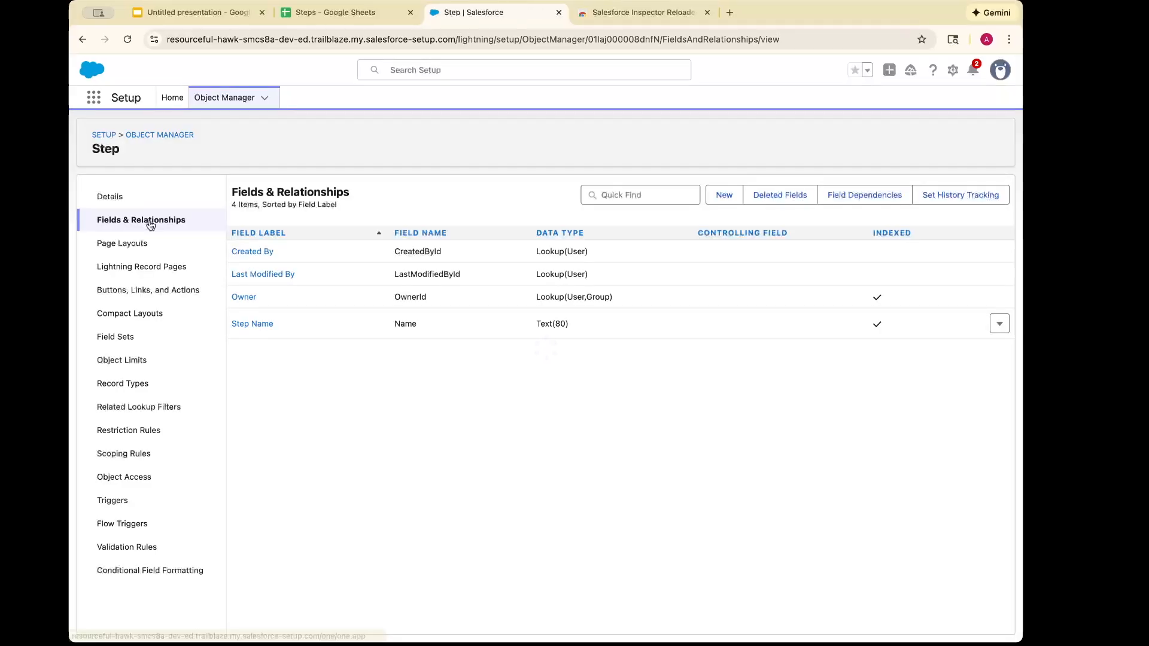
click(722, 197)
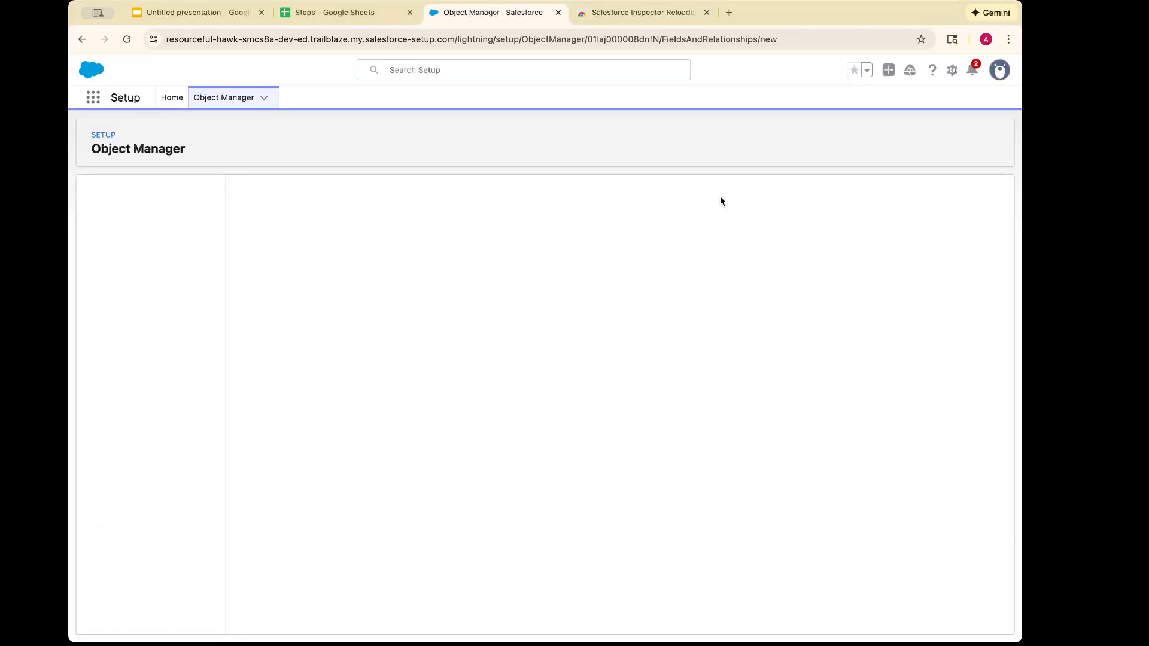
scroll(242, 447, down, 3)
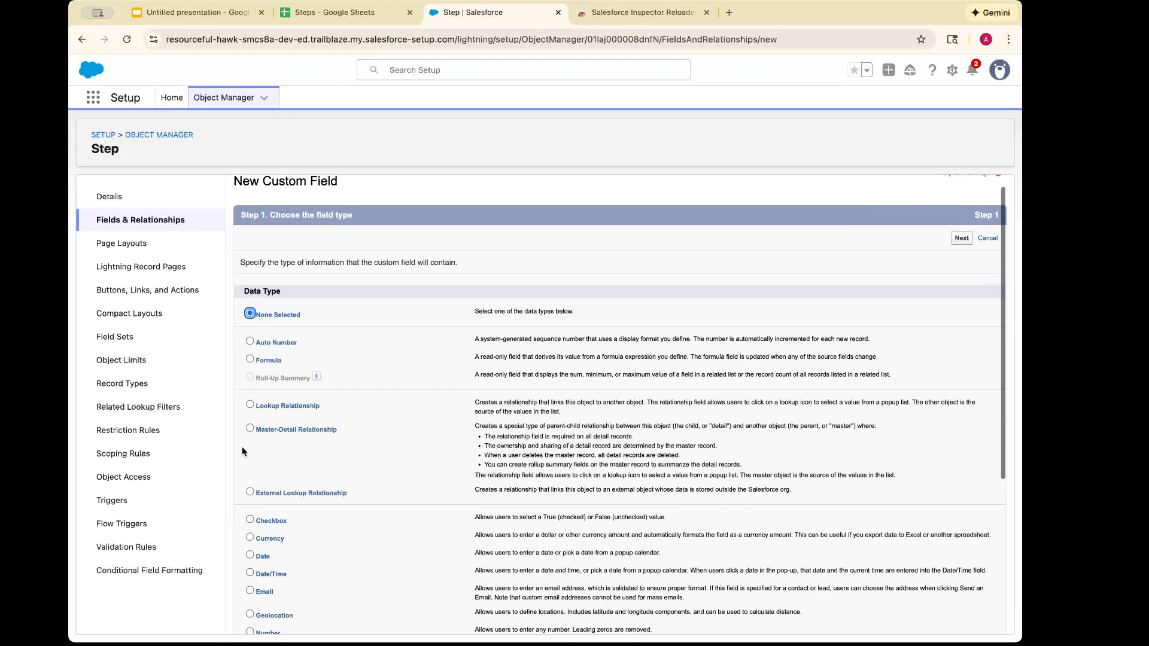
scroll(242, 447, down, 3)
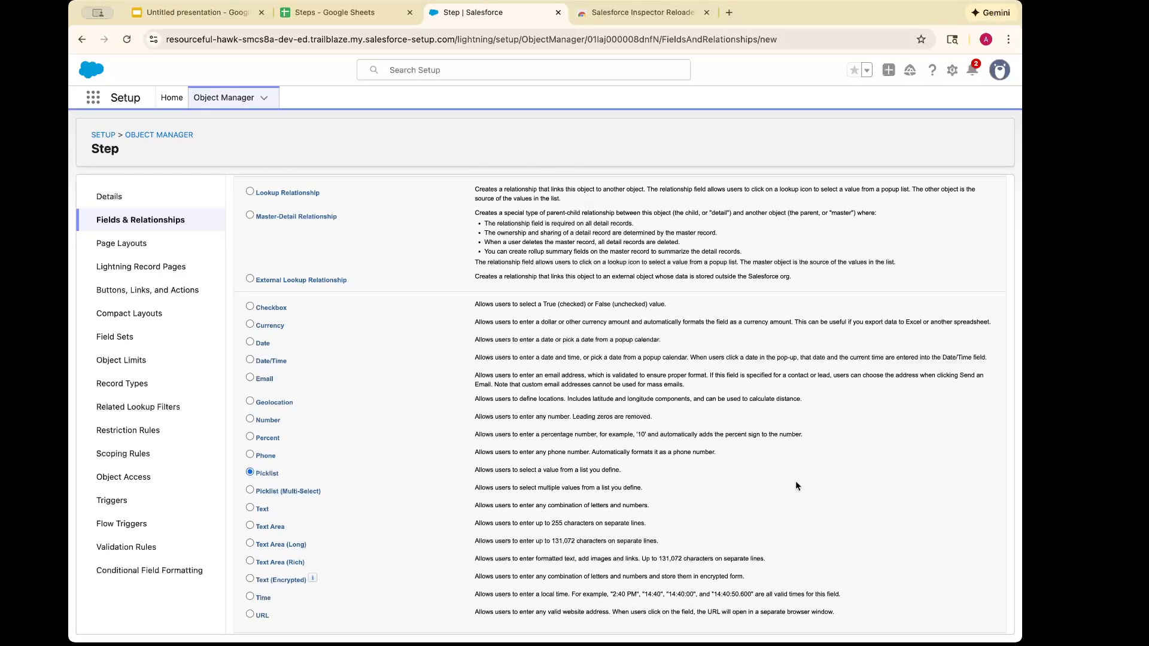
scroll(795, 486, down, 1)
click(962, 625)
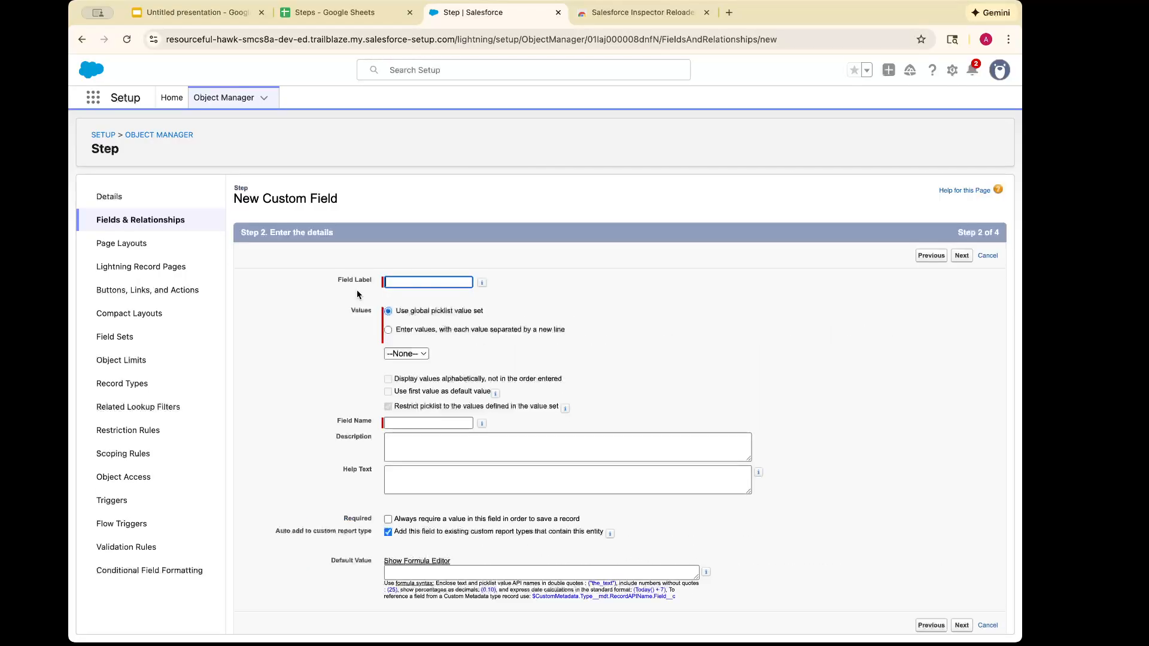
Label the picklist field Type and give it its own values Core Onboarding and Billing Onboarding, copied from the Steps sheet in Google Sheets
text(Type)
click(557, 346)
click(450, 333)
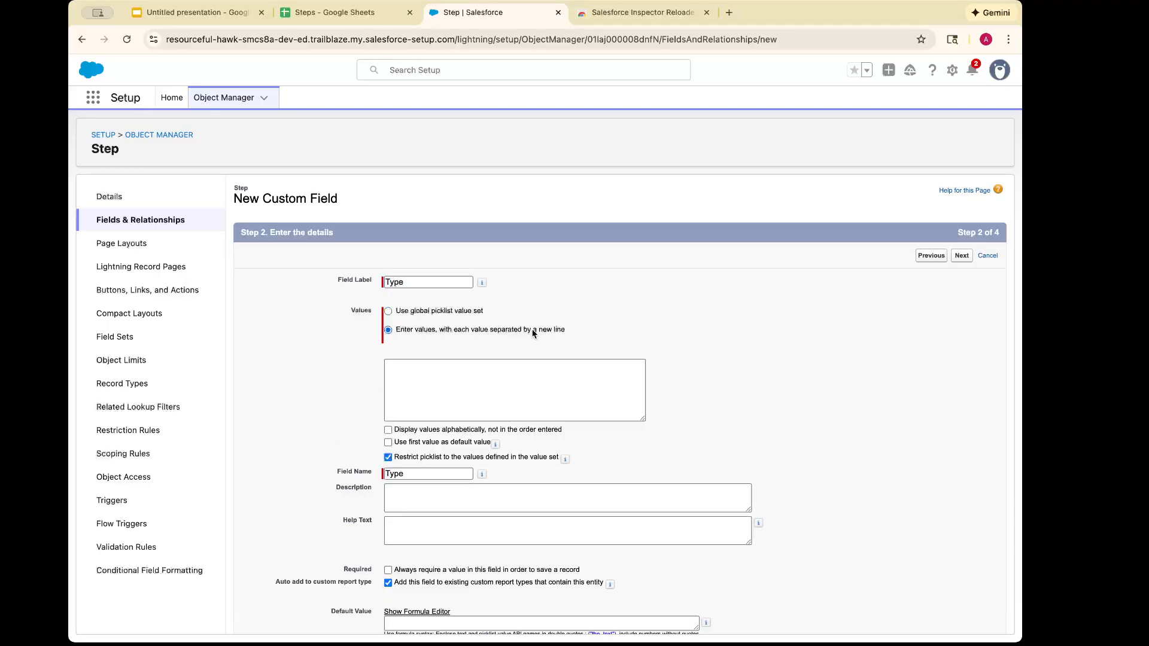
click(344, 12)
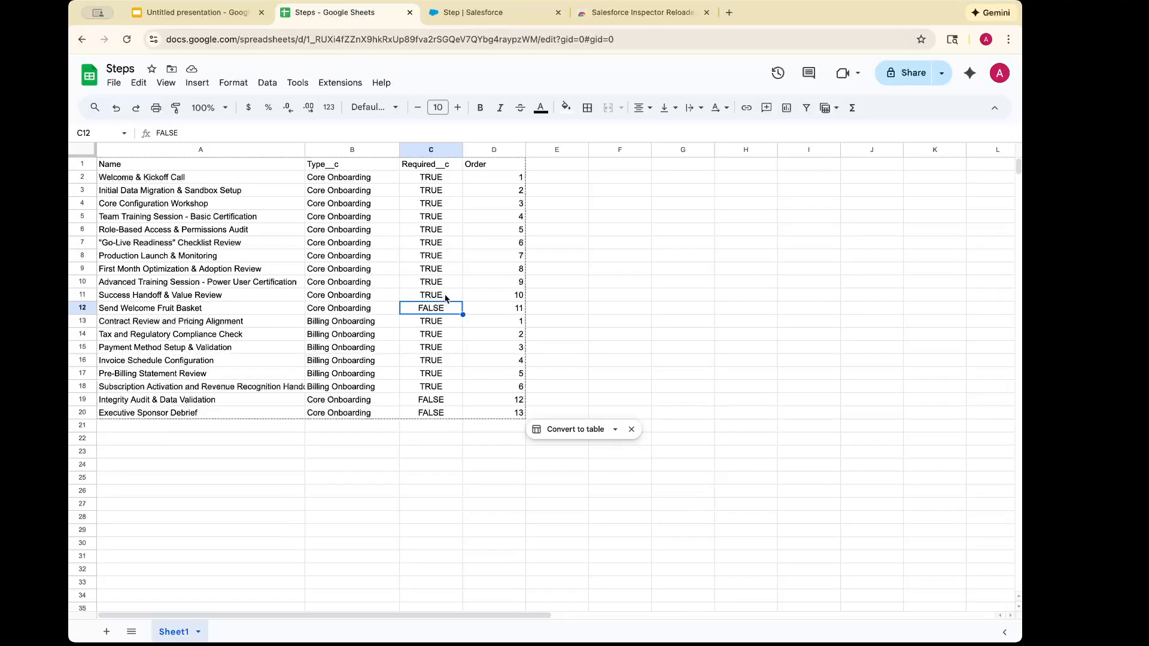
drag(351, 323, 351, 308)
key(ctrl+c)
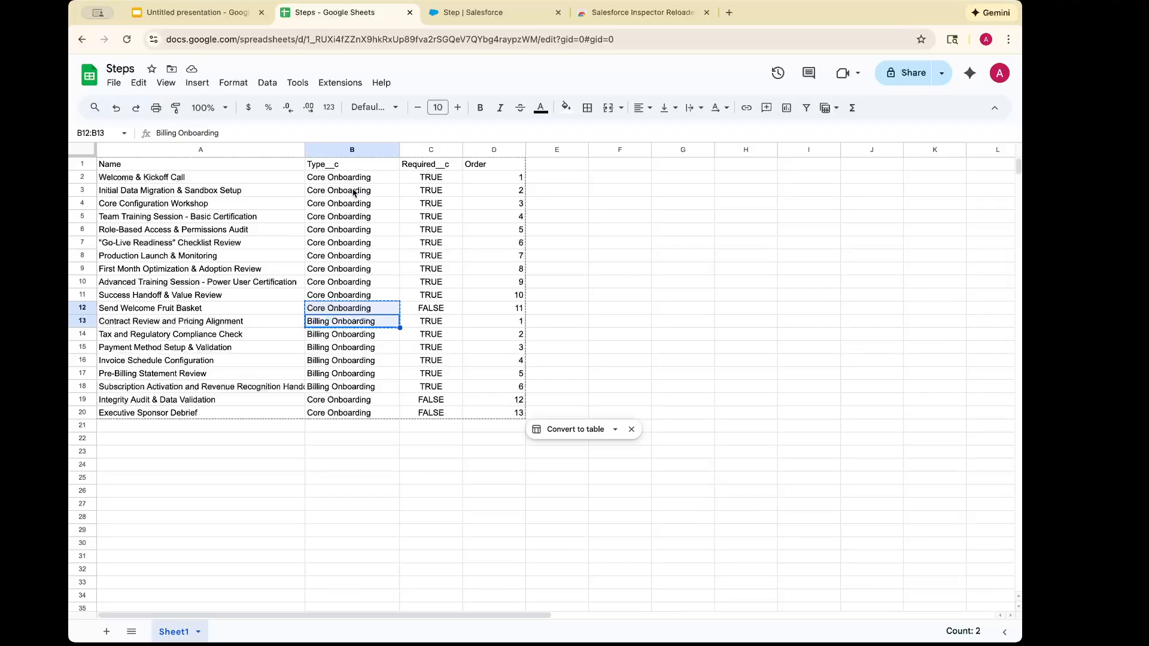
click(465, 11)
click(407, 395)
key(ctrl+v)
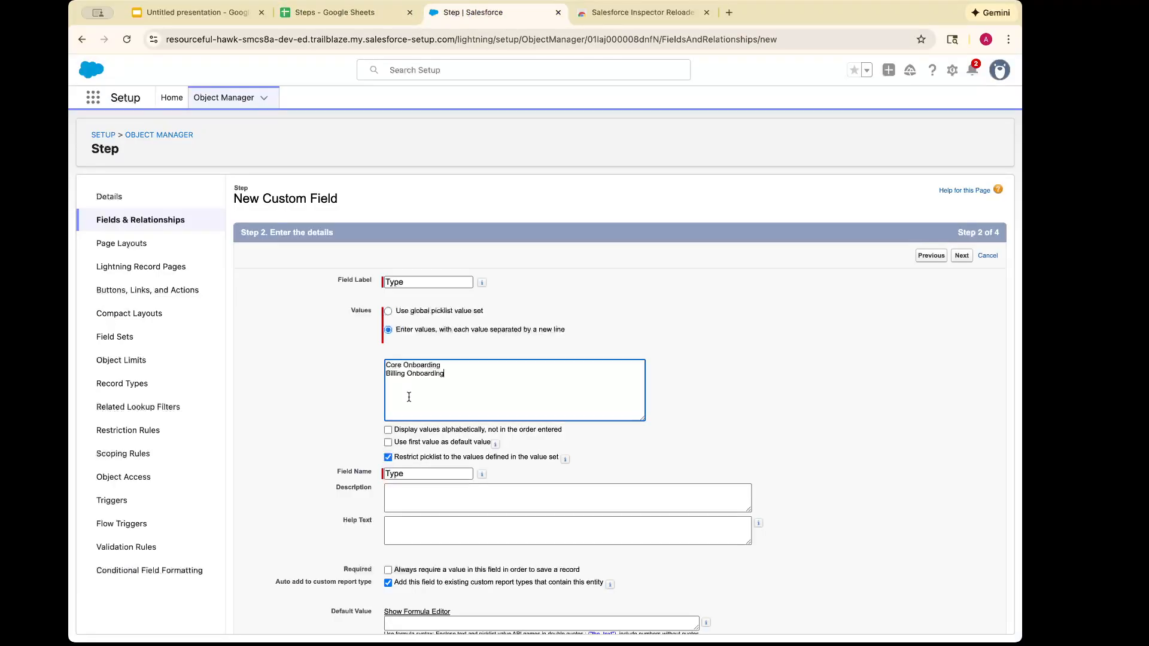
Accept the Type field's details and default field-level security, proceeding to the page layout selection
scroll(659, 472, down, 1)
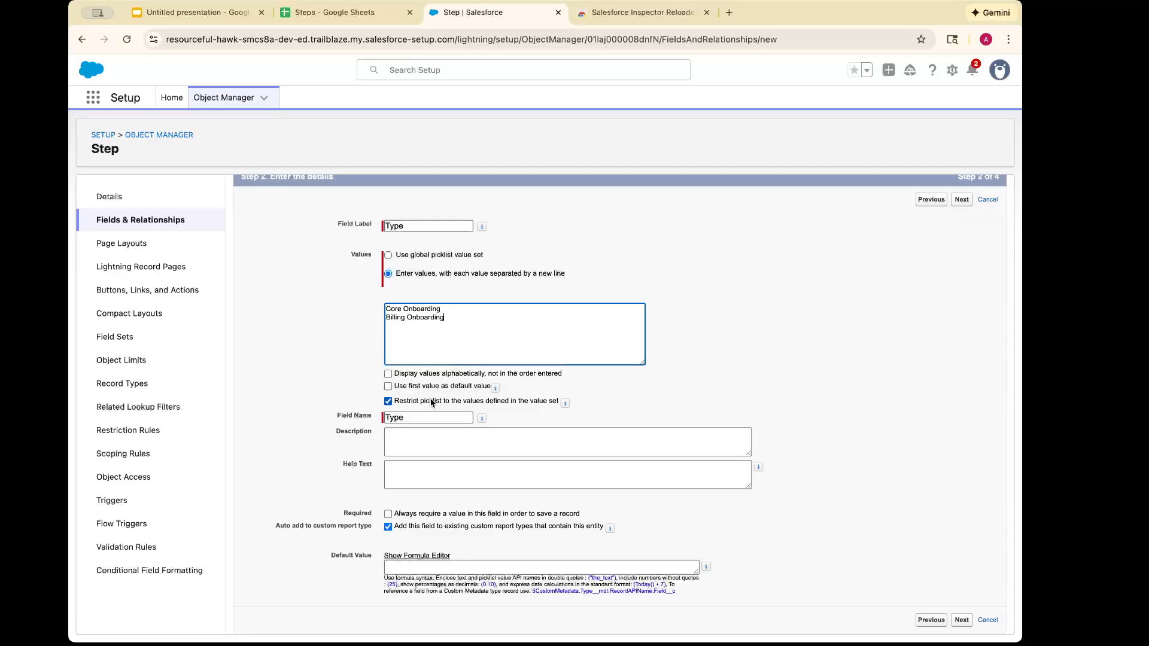
click(959, 622)
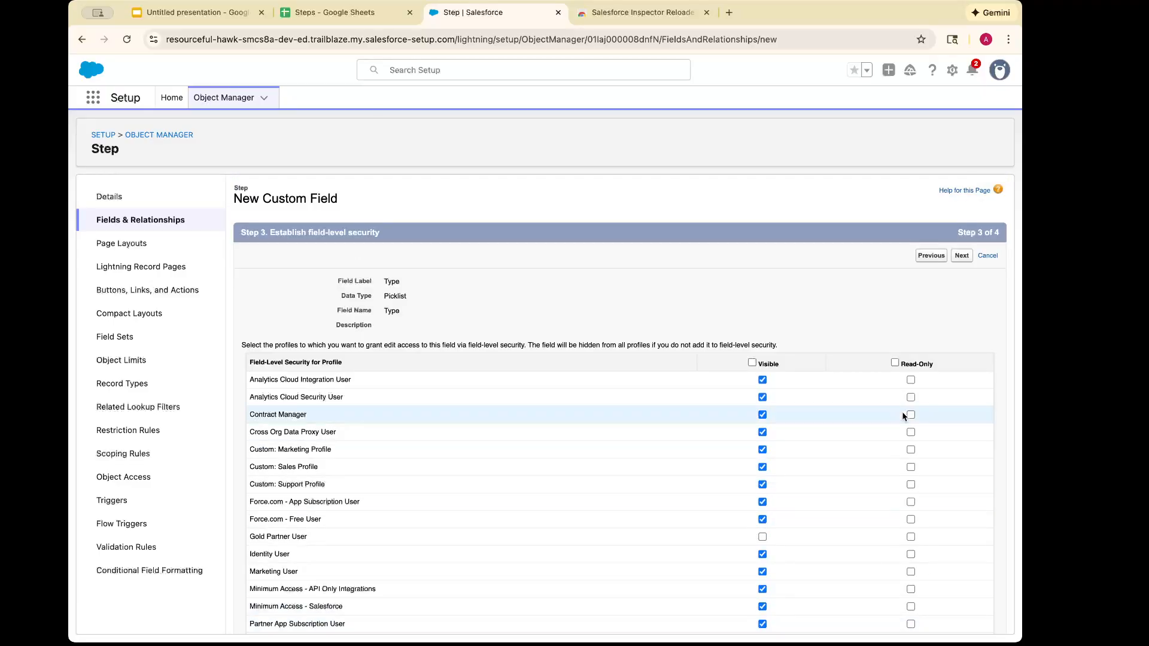
scroll(903, 417, down, 3)
scroll(903, 417, up, 3)
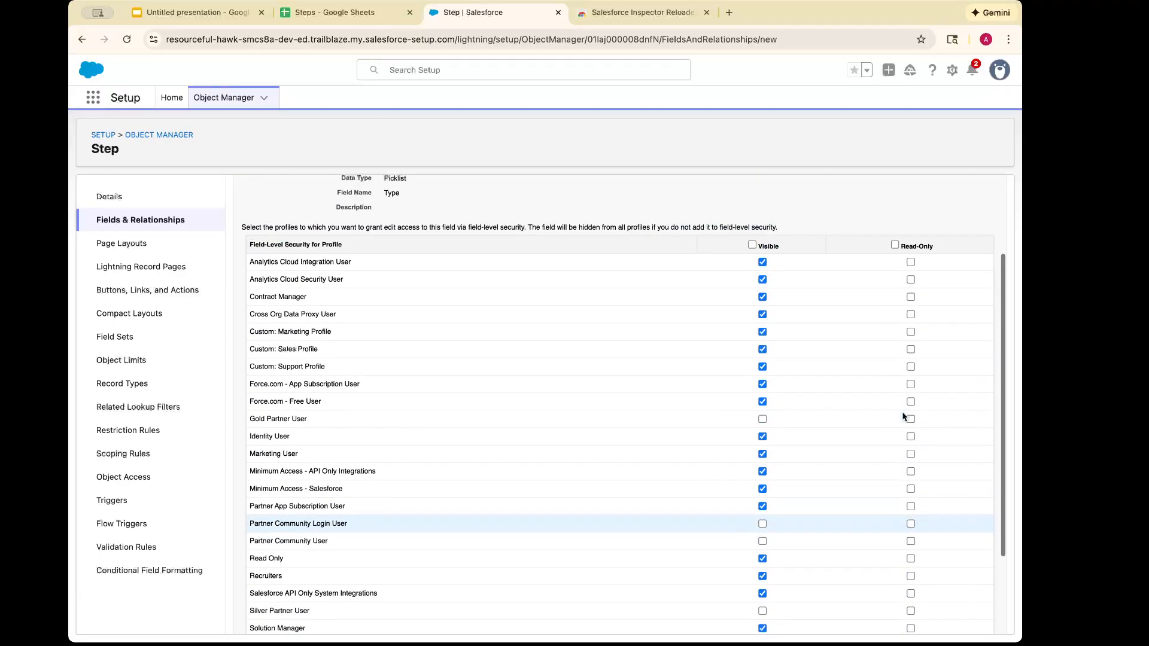
scroll(903, 417, down, 3)
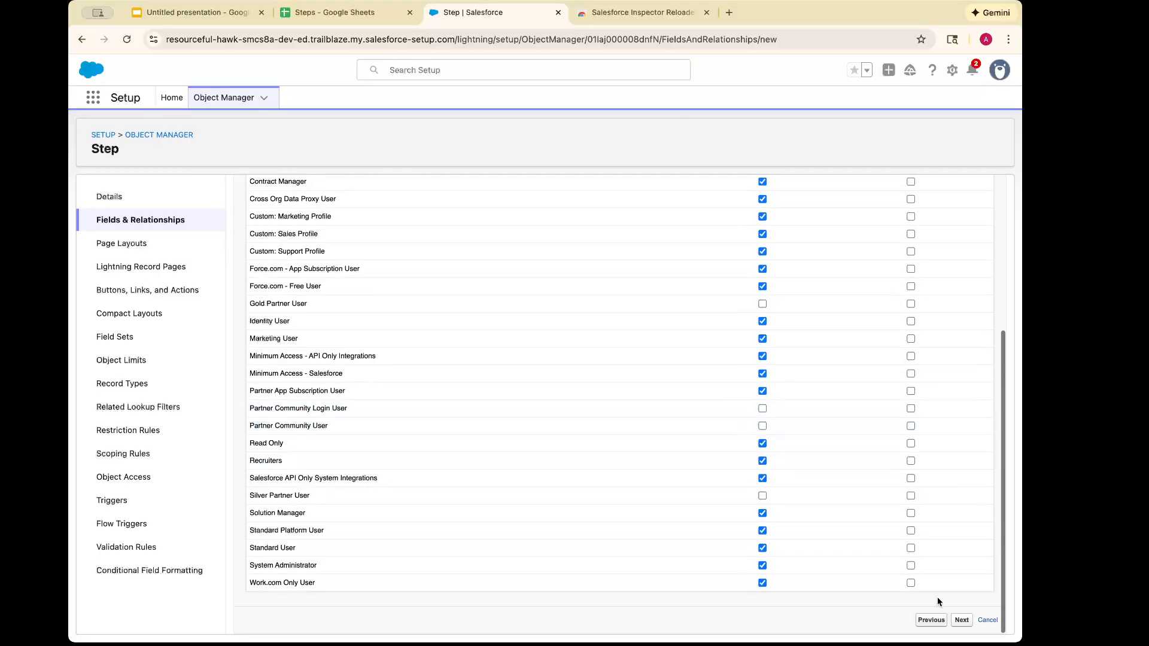
click(961, 620)
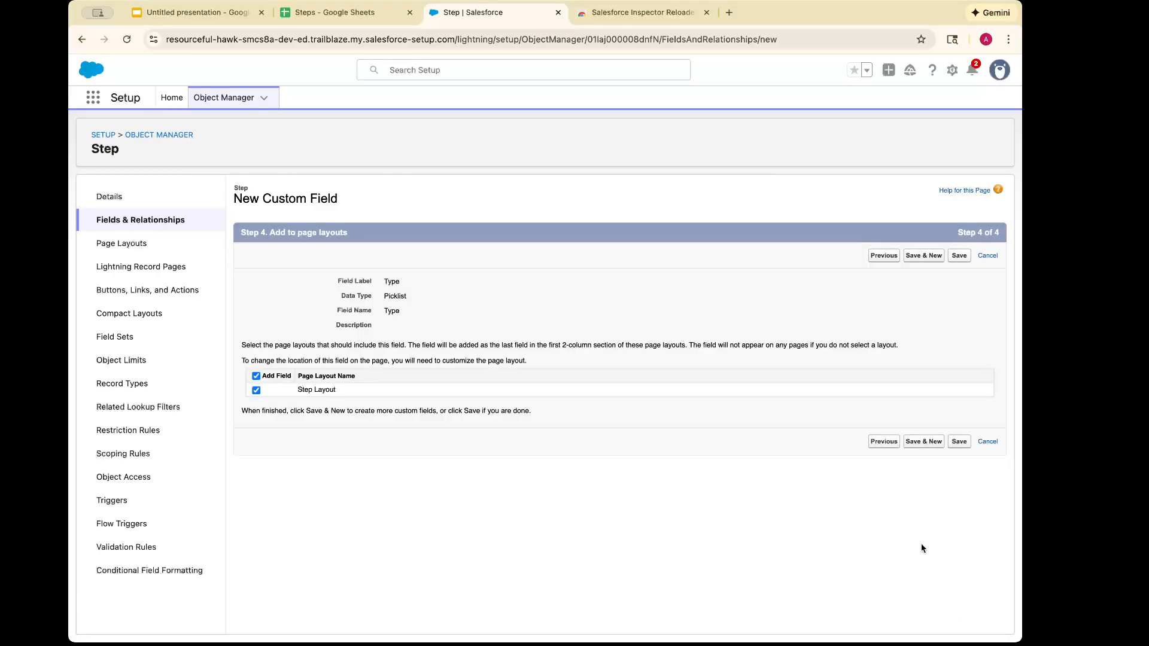
Save the Type field on the Step Layout and check the Steps sheet in Google Sheets for the next column
click(958, 443)
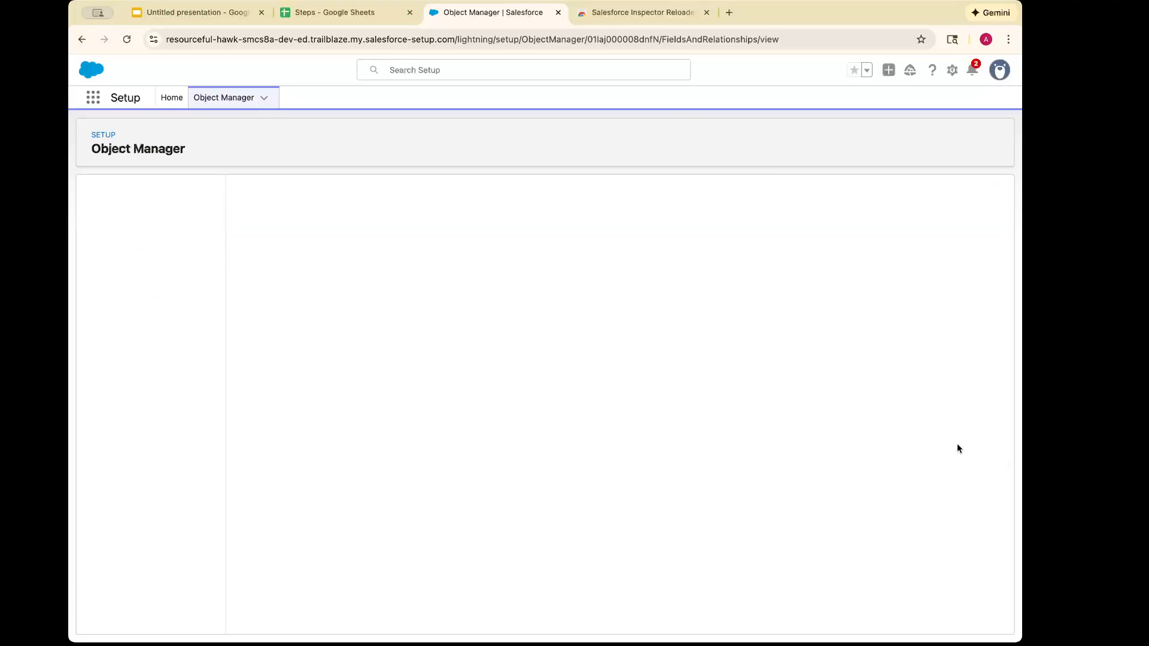
click(359, 12)
click(489, 18)
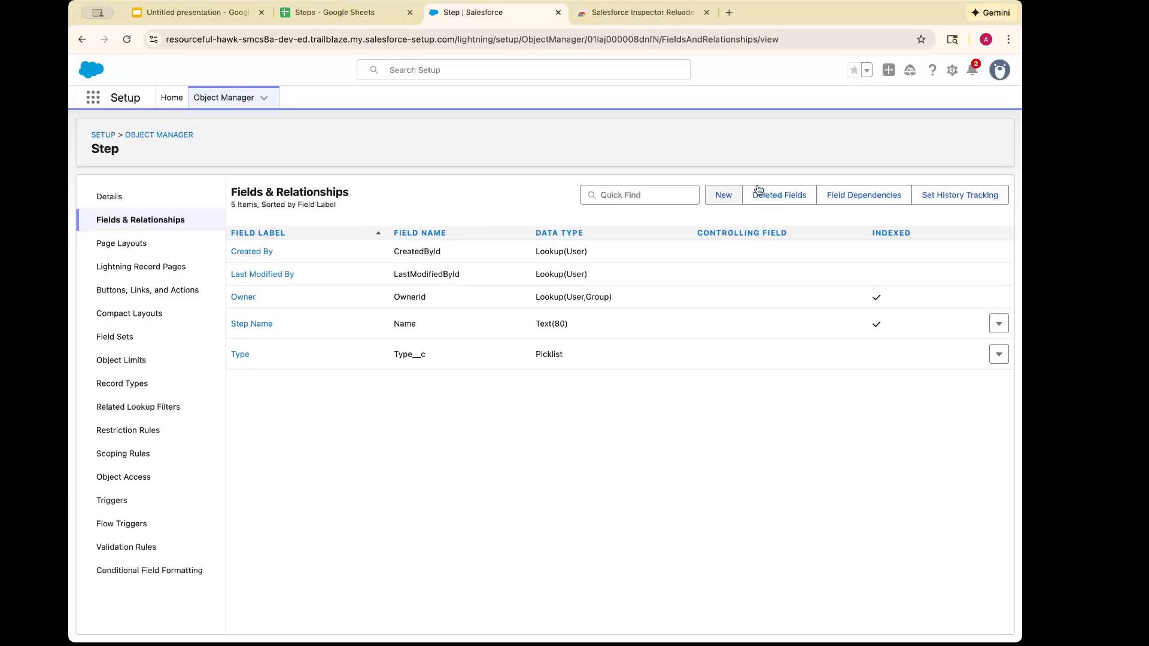
Start a new custom field on the Step object with the Checkbox data type and proceed to its details
click(710, 192)
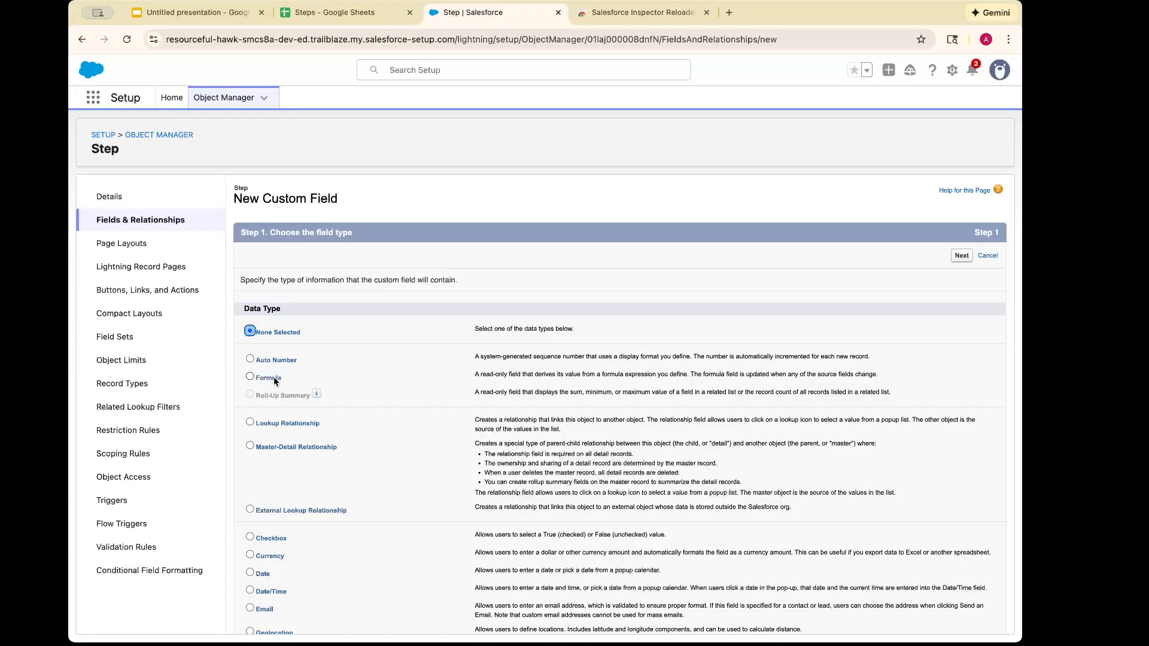
scroll(274, 376, down, 5)
scroll(274, 376, down, 1)
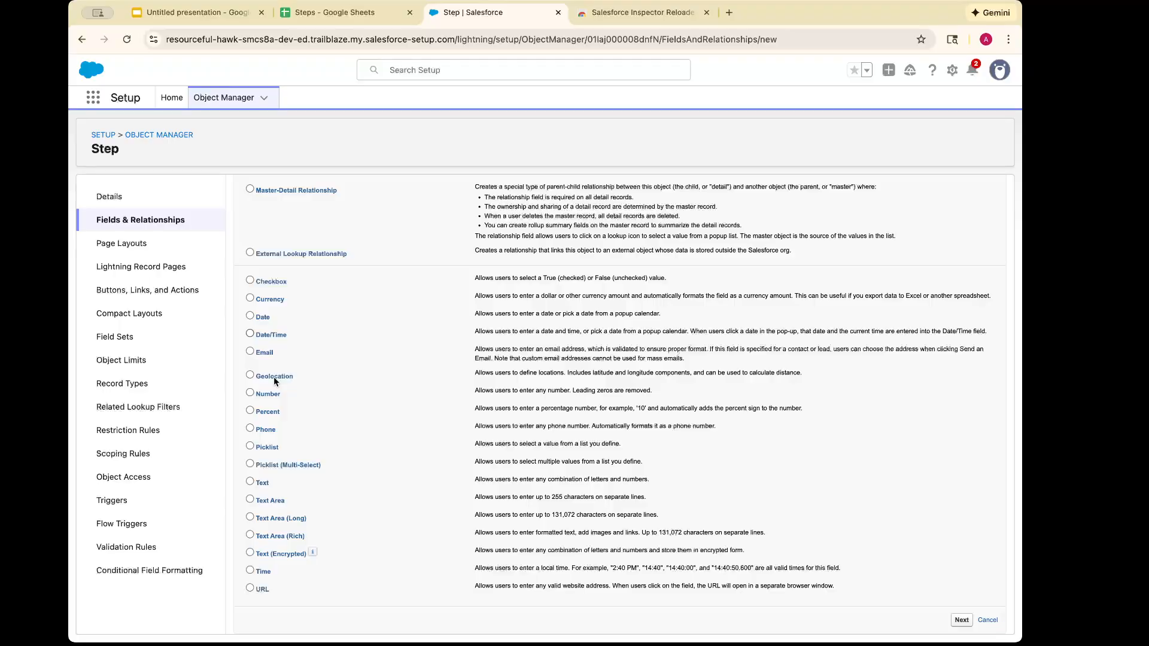
click(249, 281)
click(961, 619)
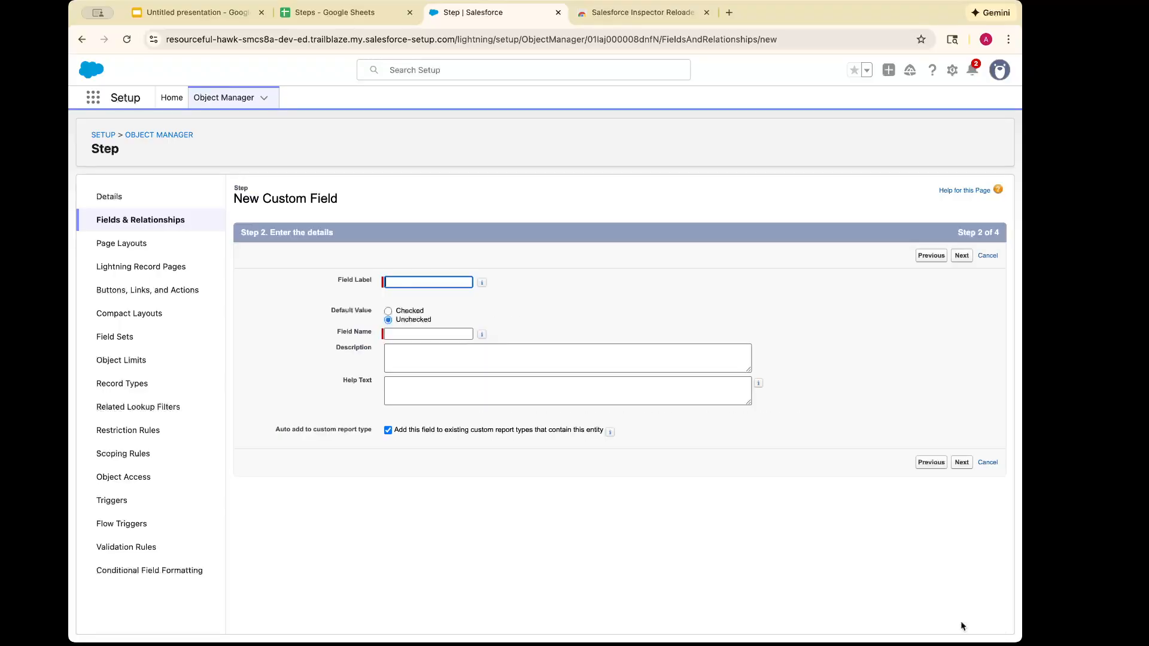
Label the checkbox field Required, keep it unchecked by default, and save it with the default field-level security and page layout
click(402, 281)
text(Required)
click(539, 358)
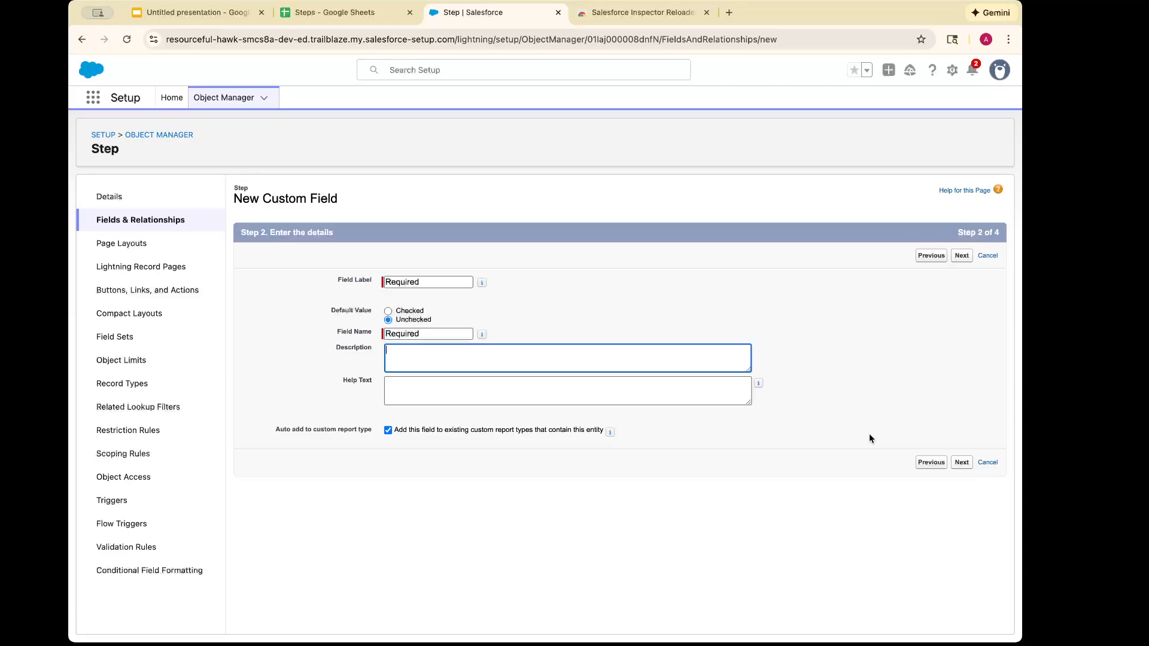
click(962, 462)
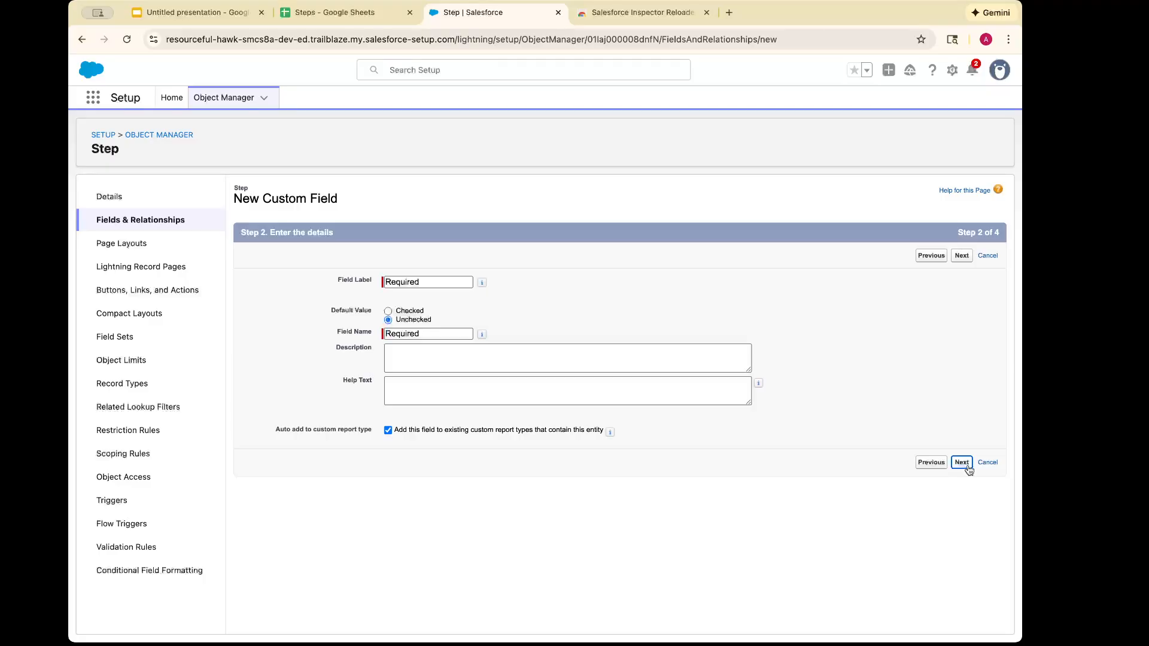
click(962, 256)
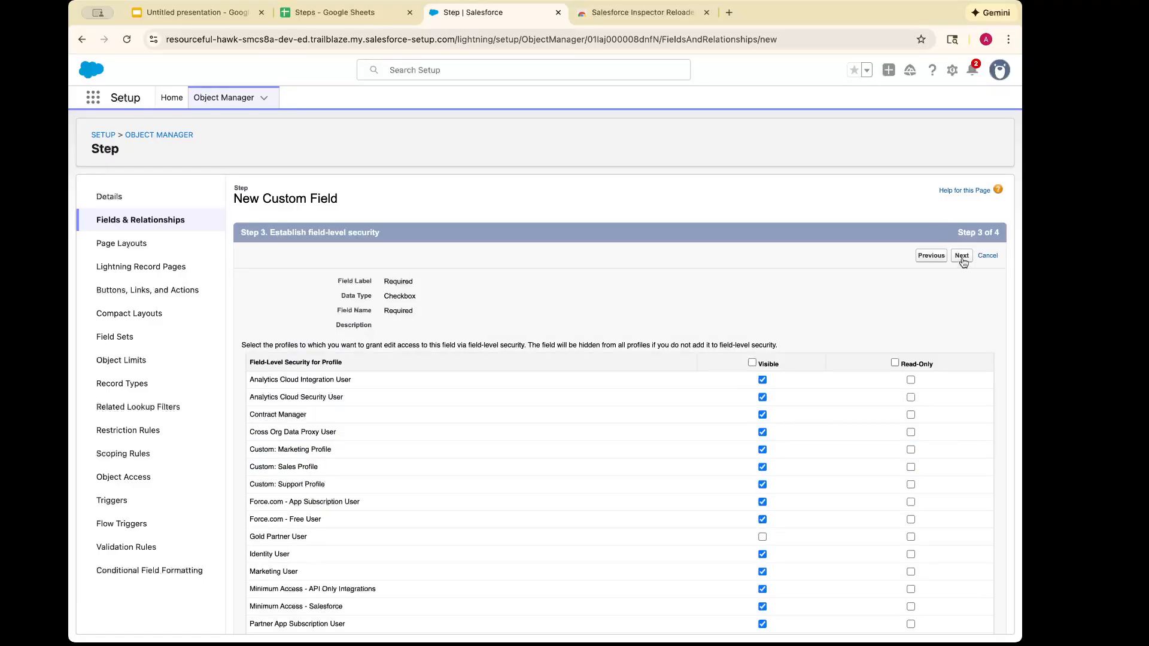
click(960, 257)
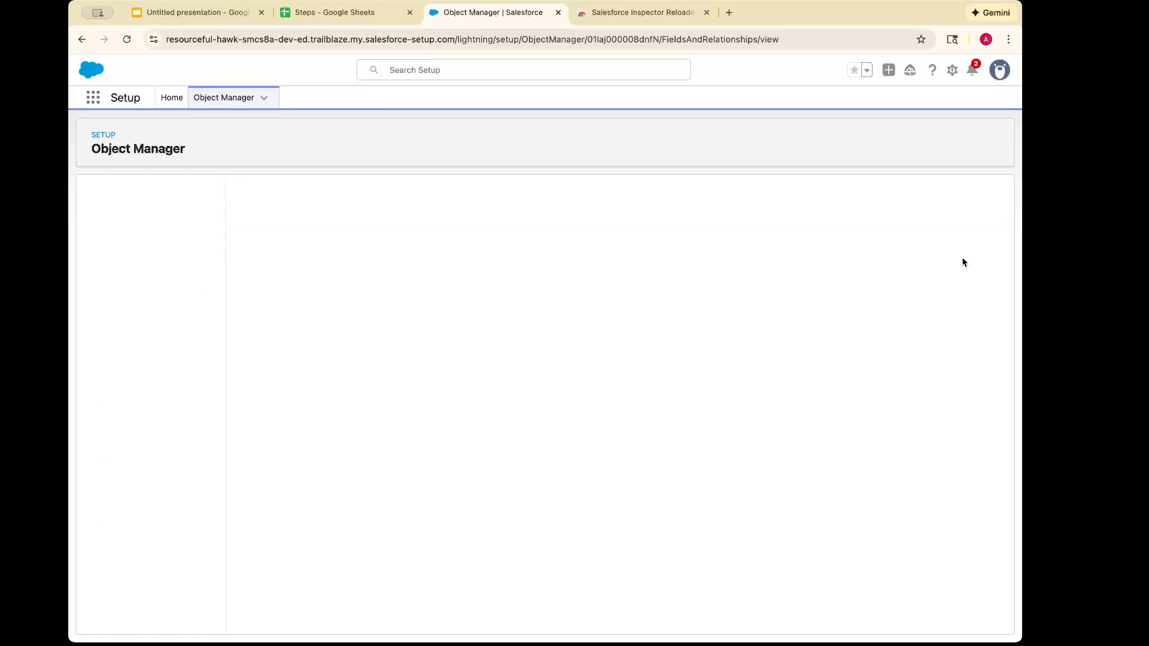
Check the Steps sheet for the remaining column, then start a Number custom field on the Salesforce Step object and proceed to its details
click(359, 14)
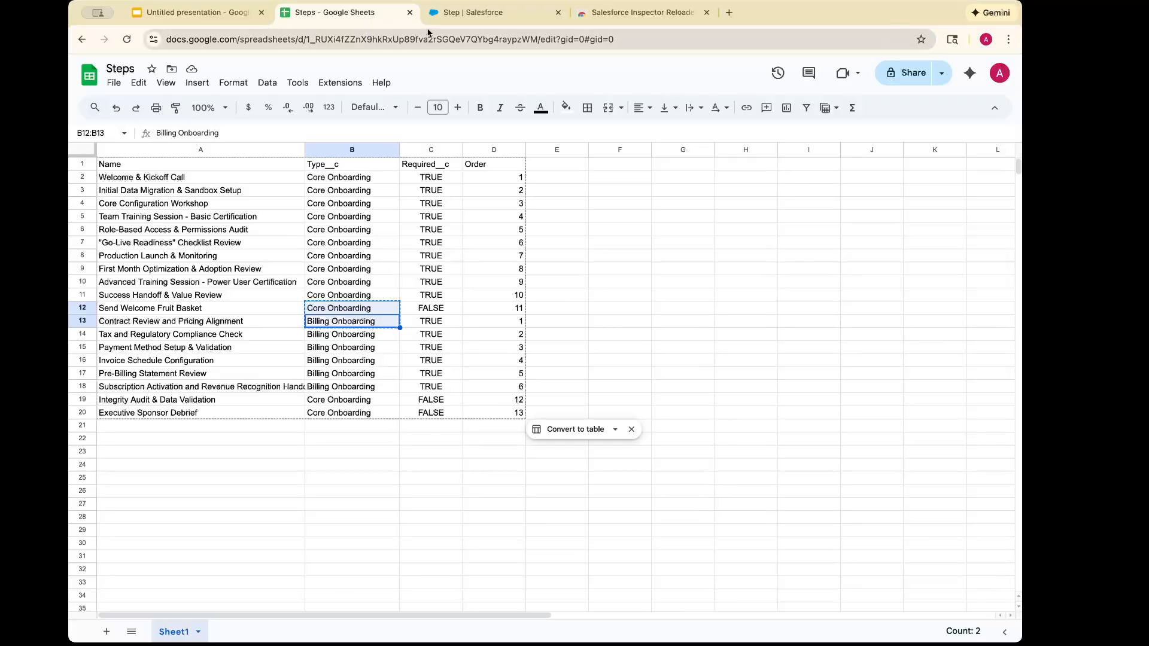
click(474, 22)
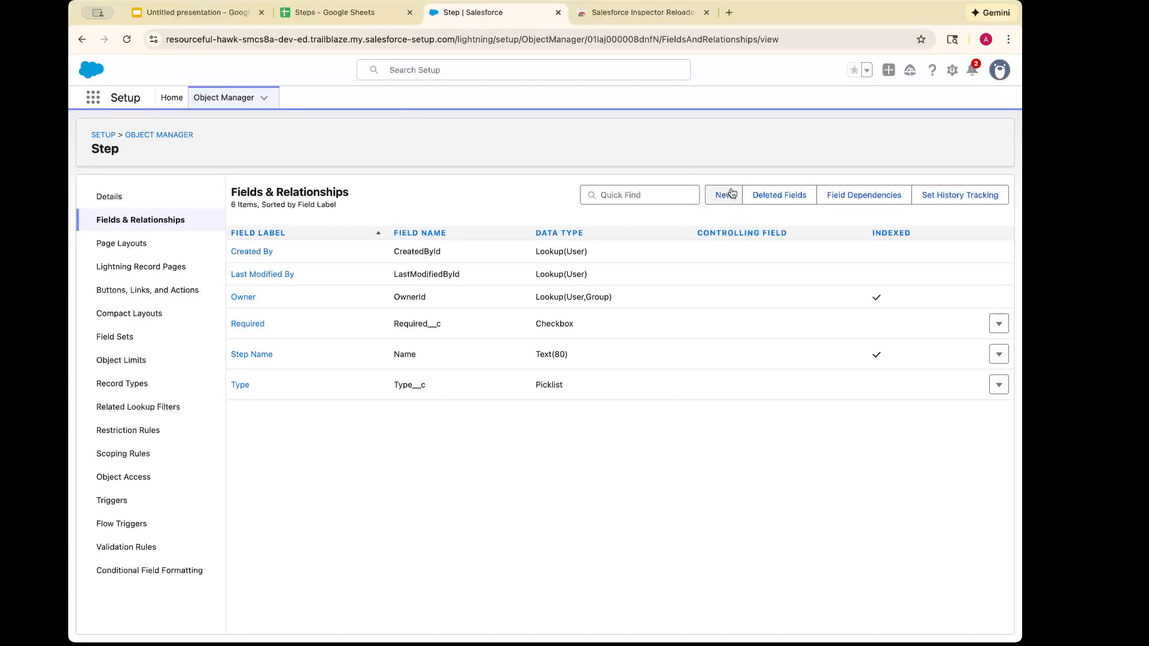
click(712, 195)
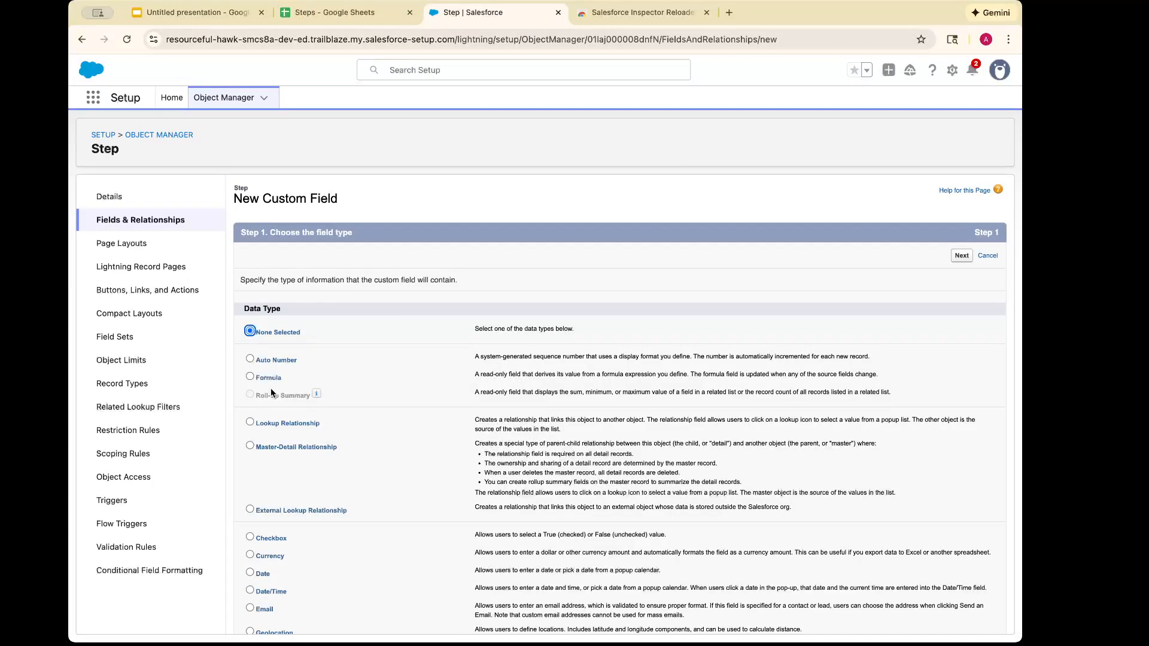
scroll(272, 390, down, 5)
click(271, 392)
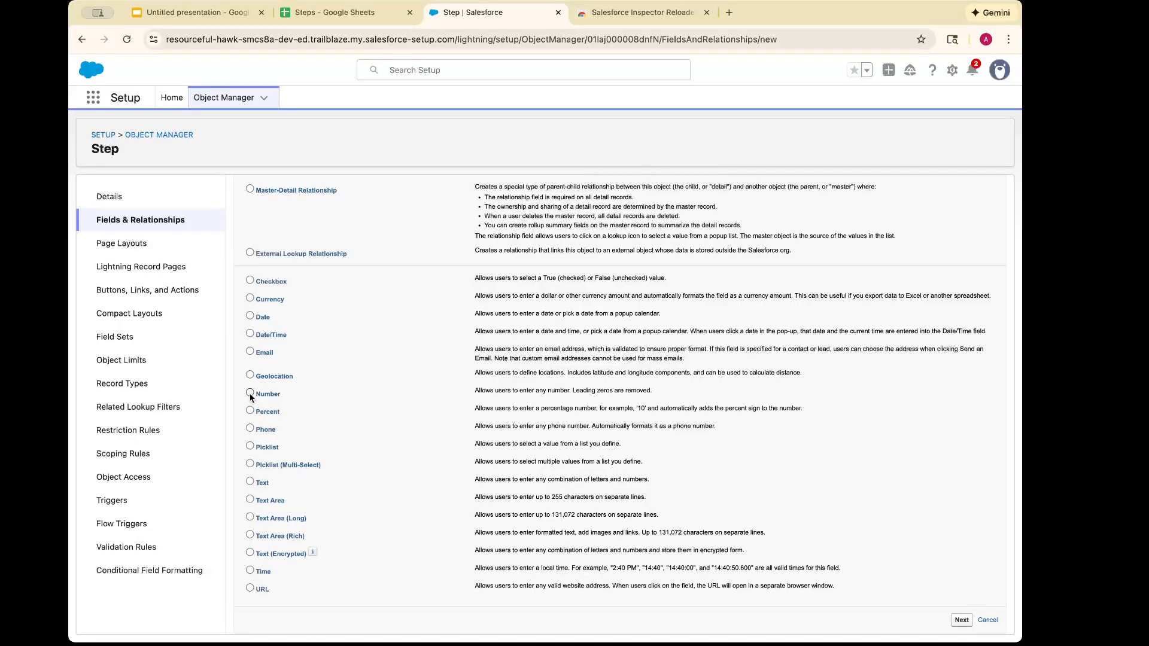
click(960, 621)
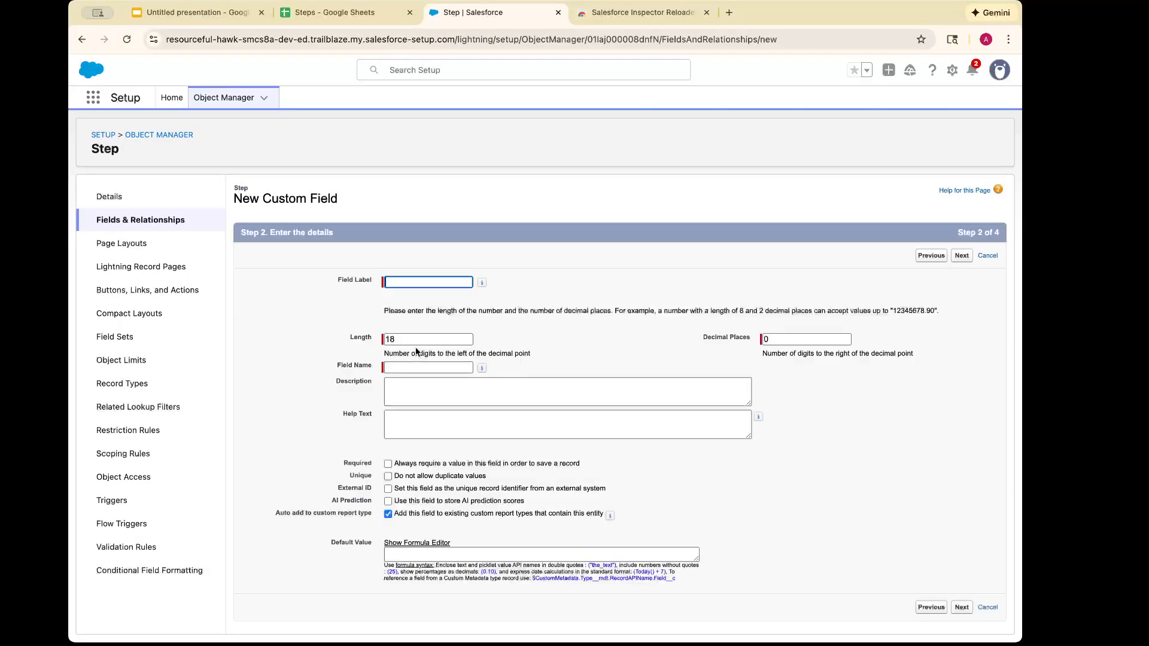
Label the number field Order and set its length to 5 digits
click(393, 284)
text(Order)
key(Tab)
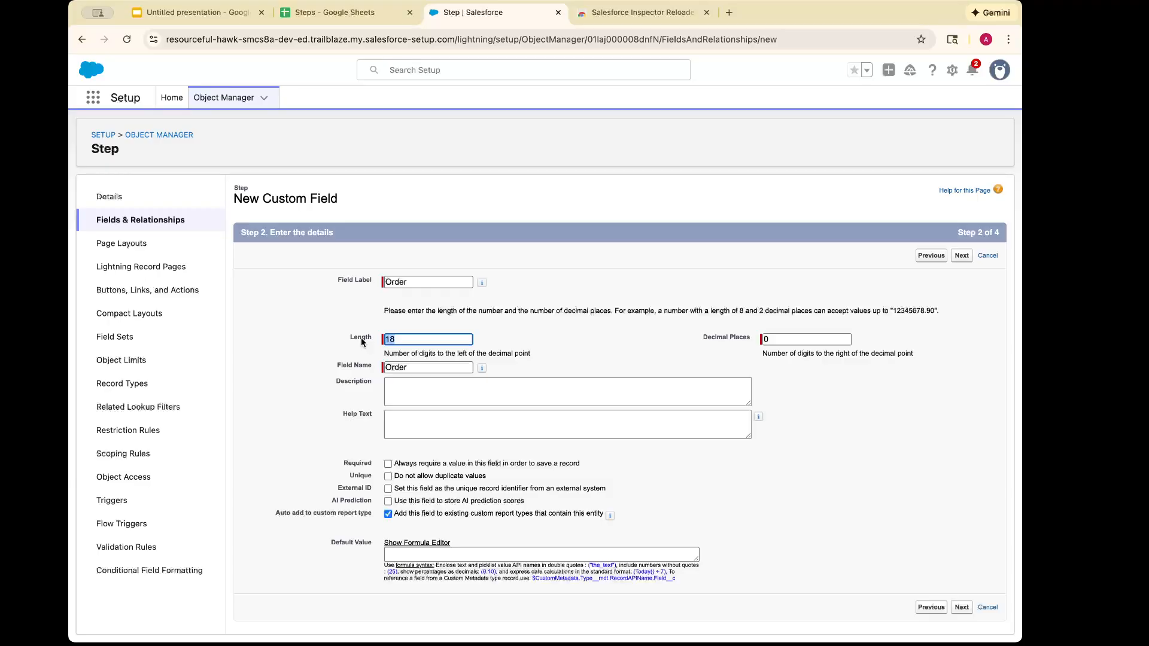
text(8)
key(BackSpace)
text(5)
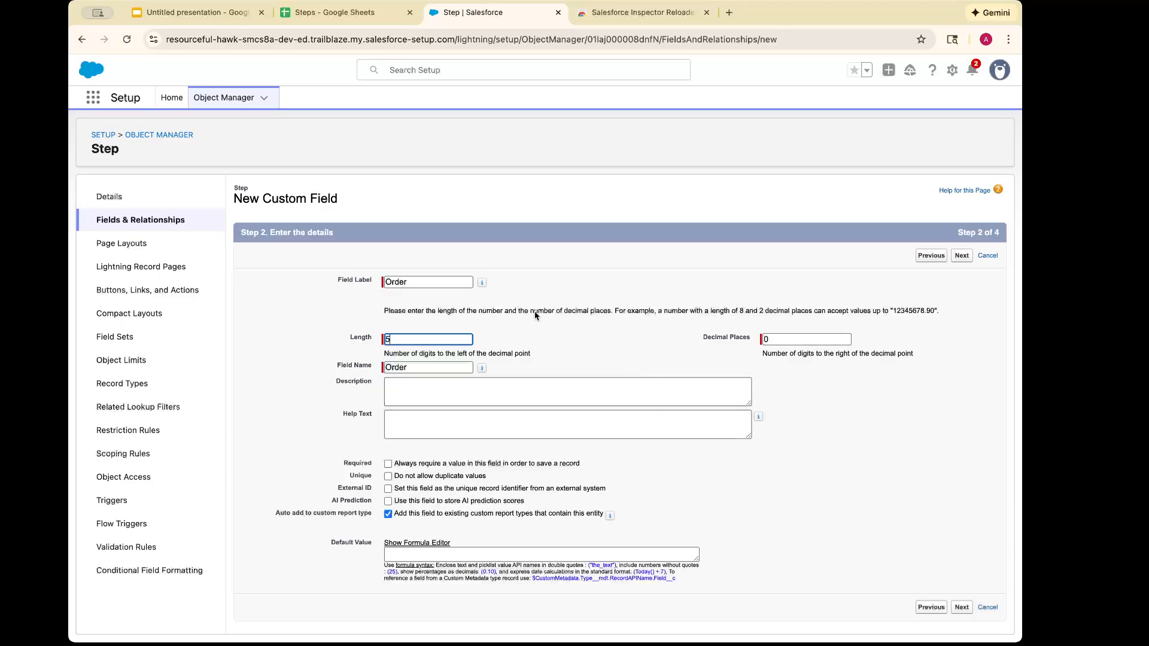
Review the Order column in the Steps sheet, then save the Order field in Salesforce with default field-level security and page layout
click(350, 11)
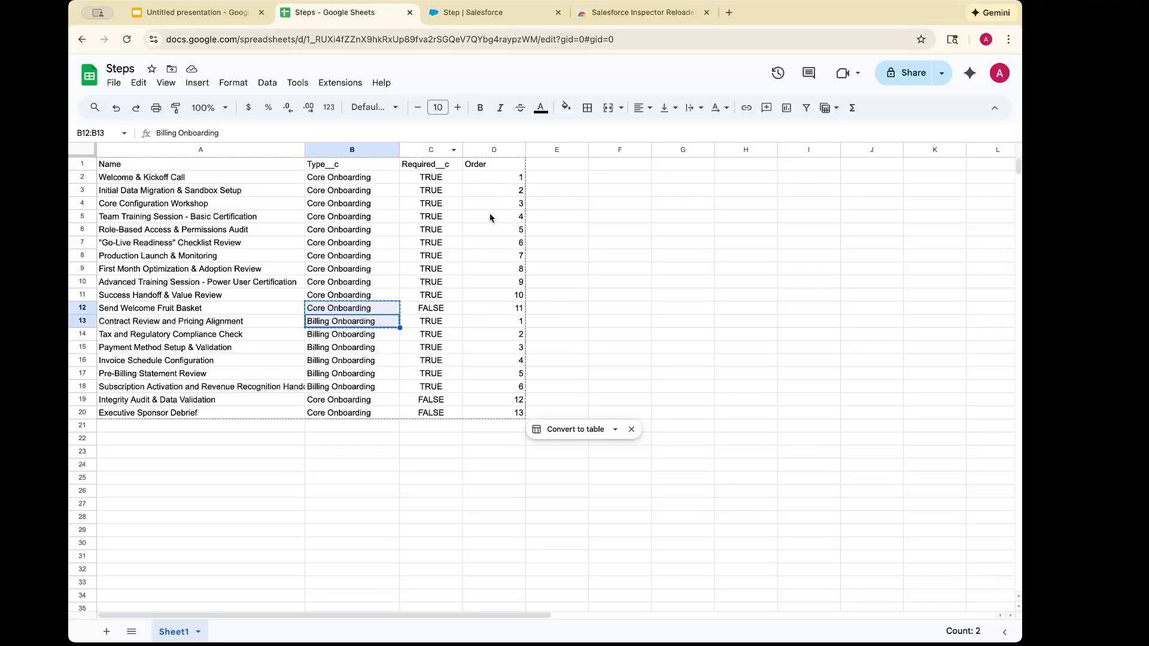
click(477, 12)
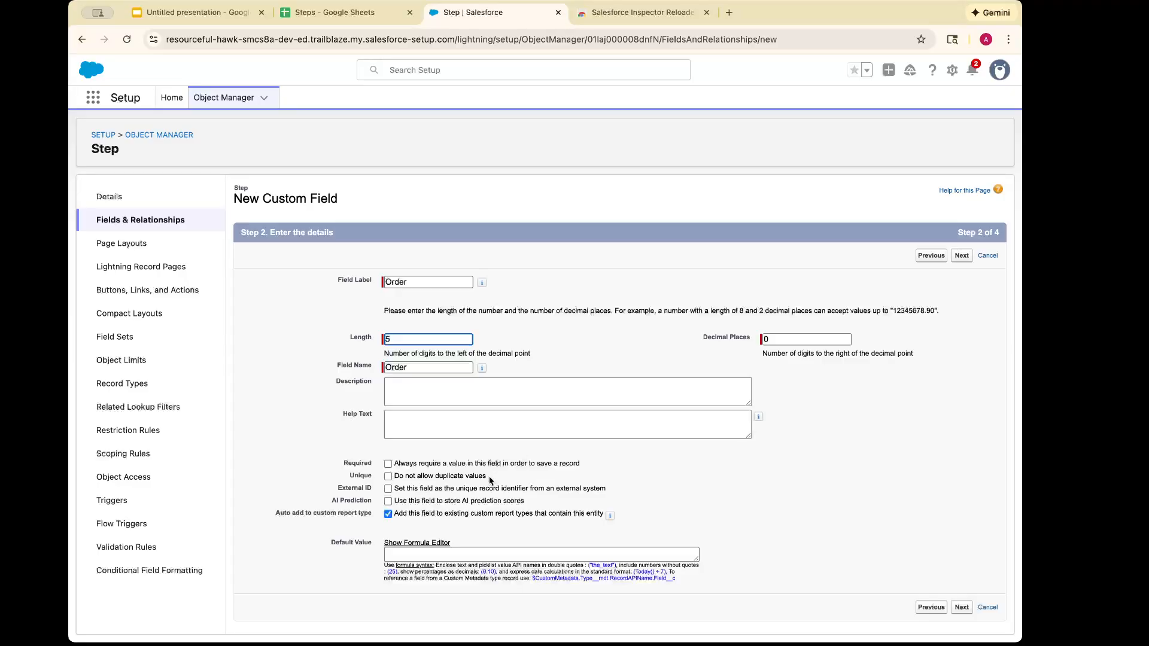
click(961, 608)
click(961, 255)
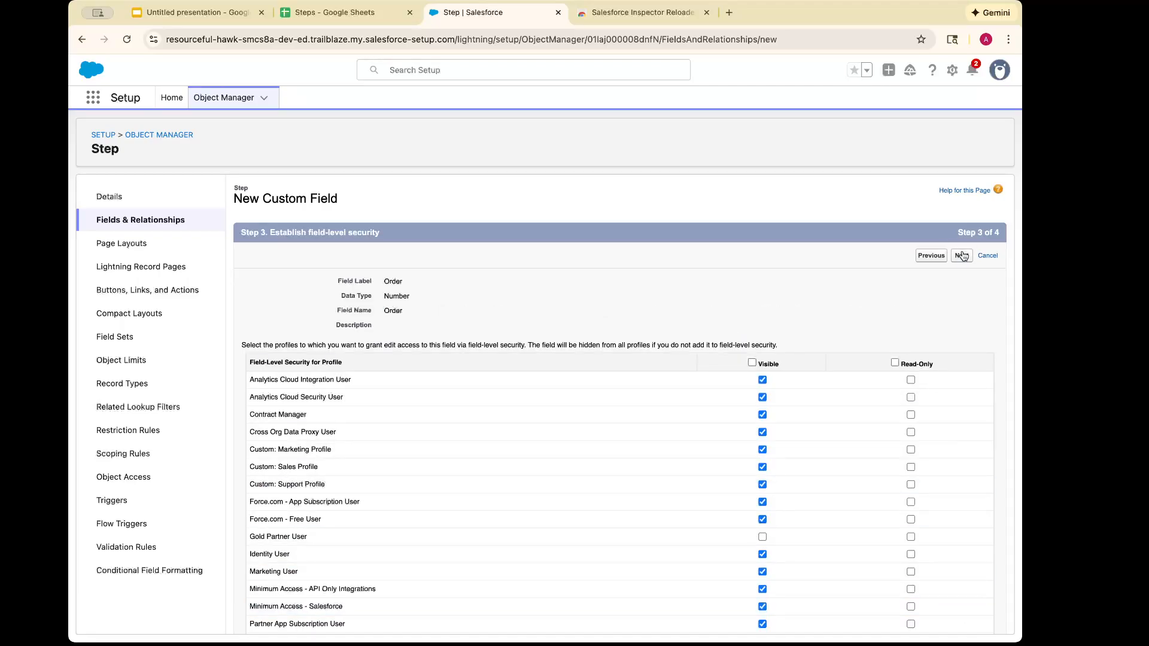
click(959, 256)
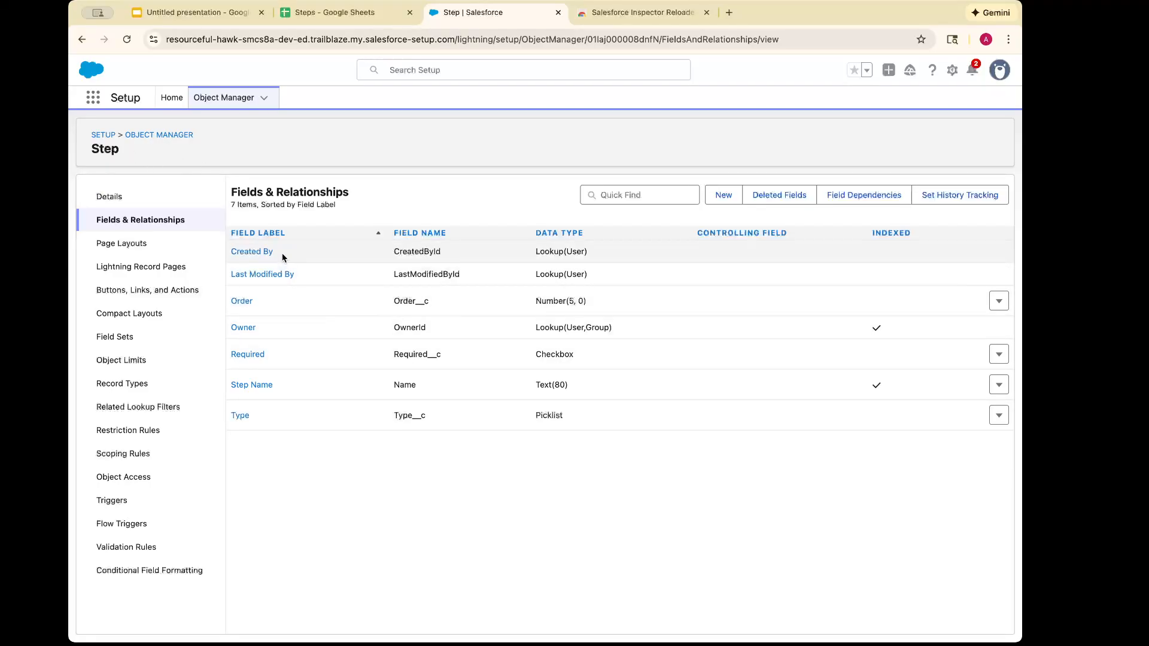
Review the Steps sheet, then switch to the Chrome Web Store and install the Salesforce Inspector Reloaded extension
click(347, 22)
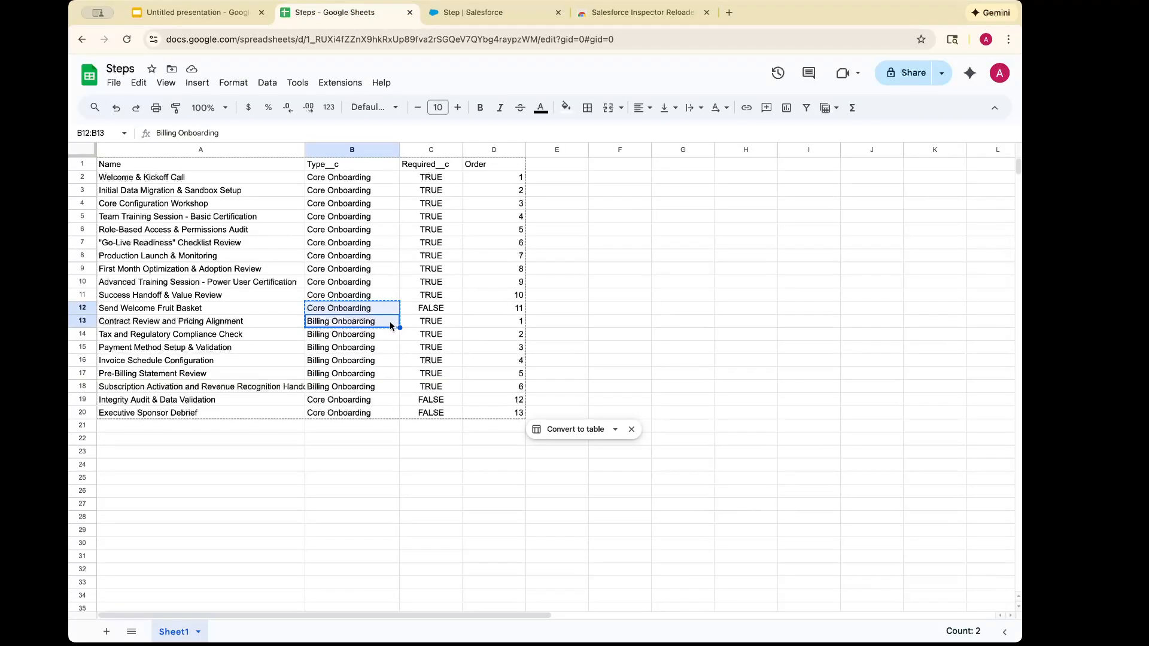
click(646, 15)
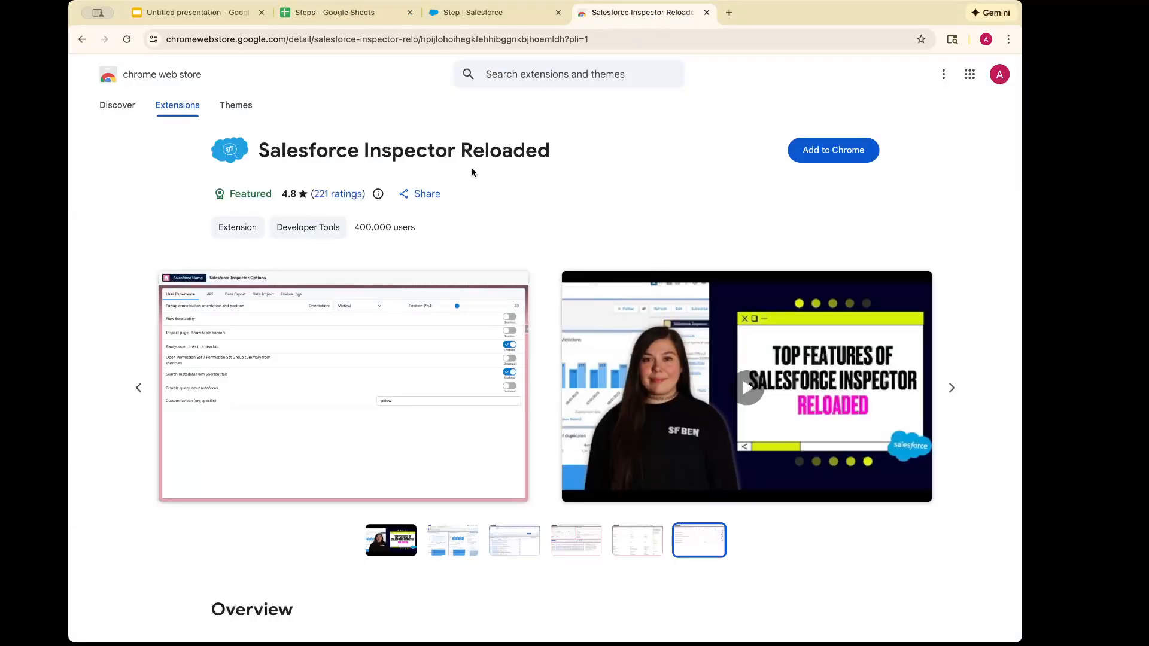
click(830, 160)
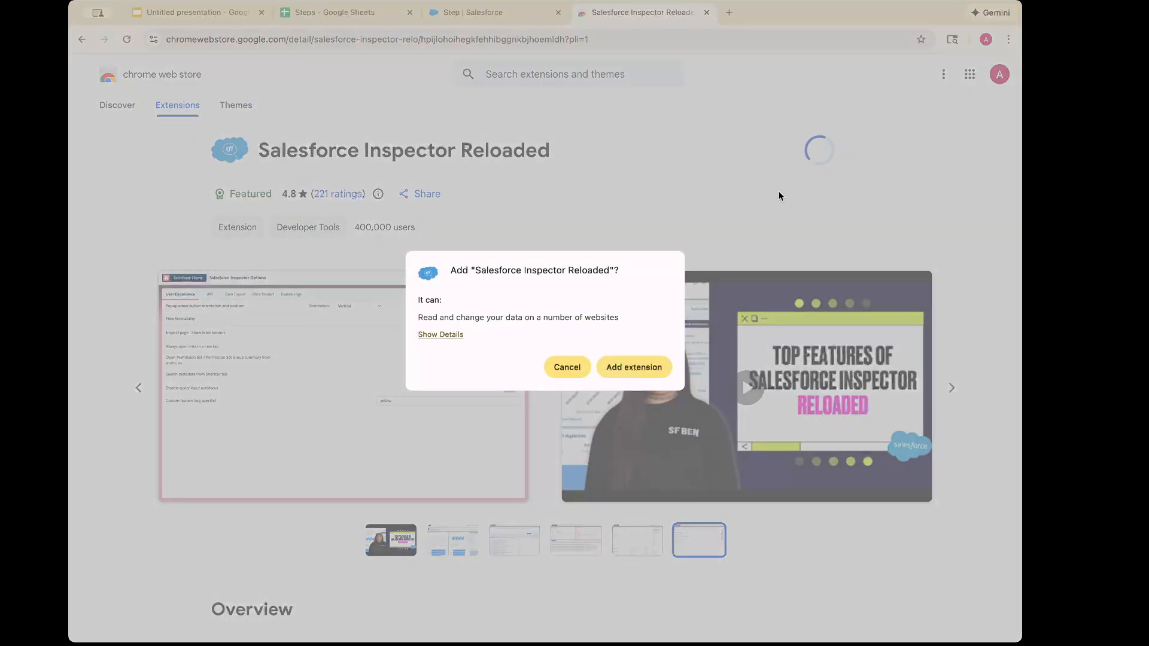
click(643, 367)
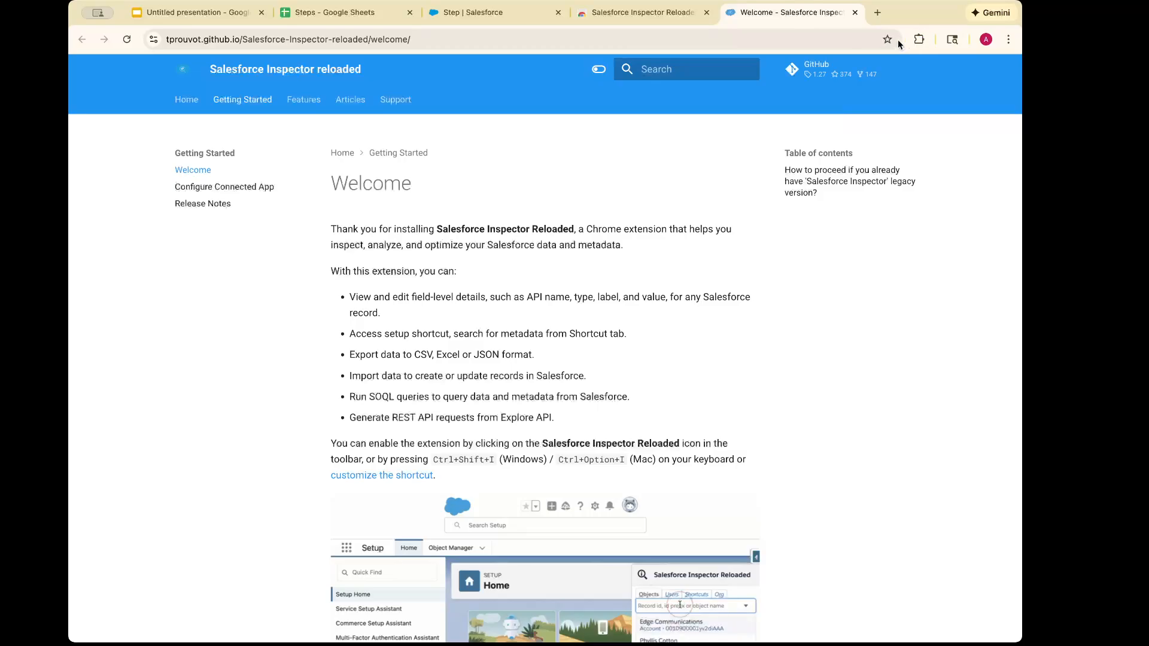
Switch back to Salesforce, reload the Step object page, and open Data Import from Salesforce Inspector Reloaded
click(504, 16)
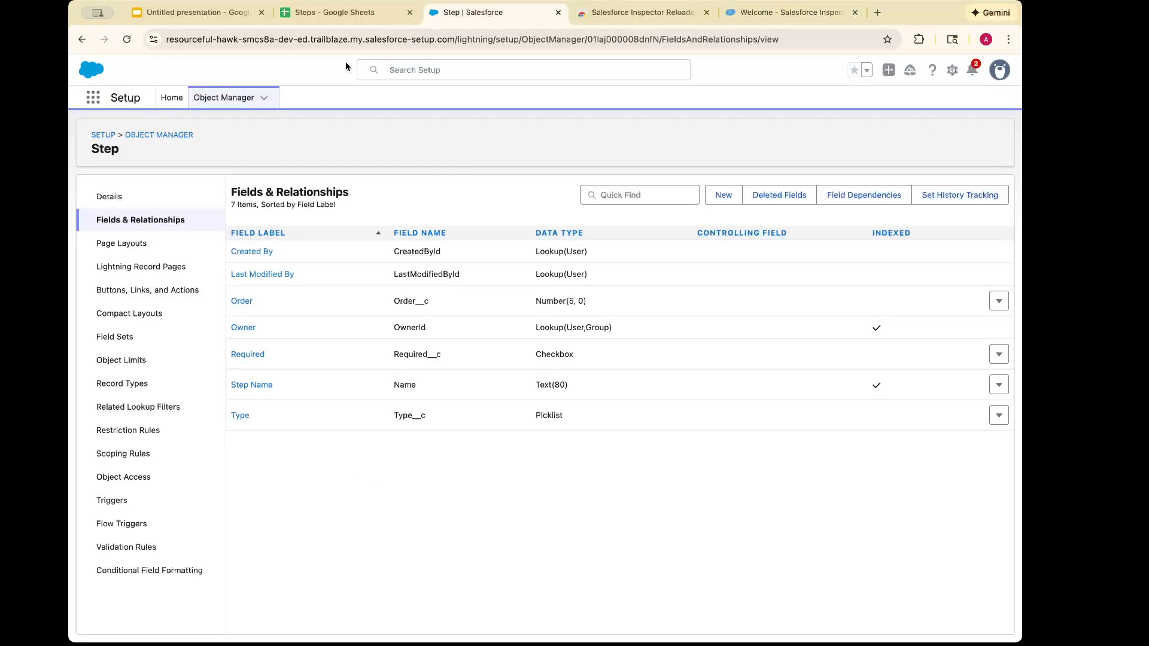
click(125, 40)
click(1016, 147)
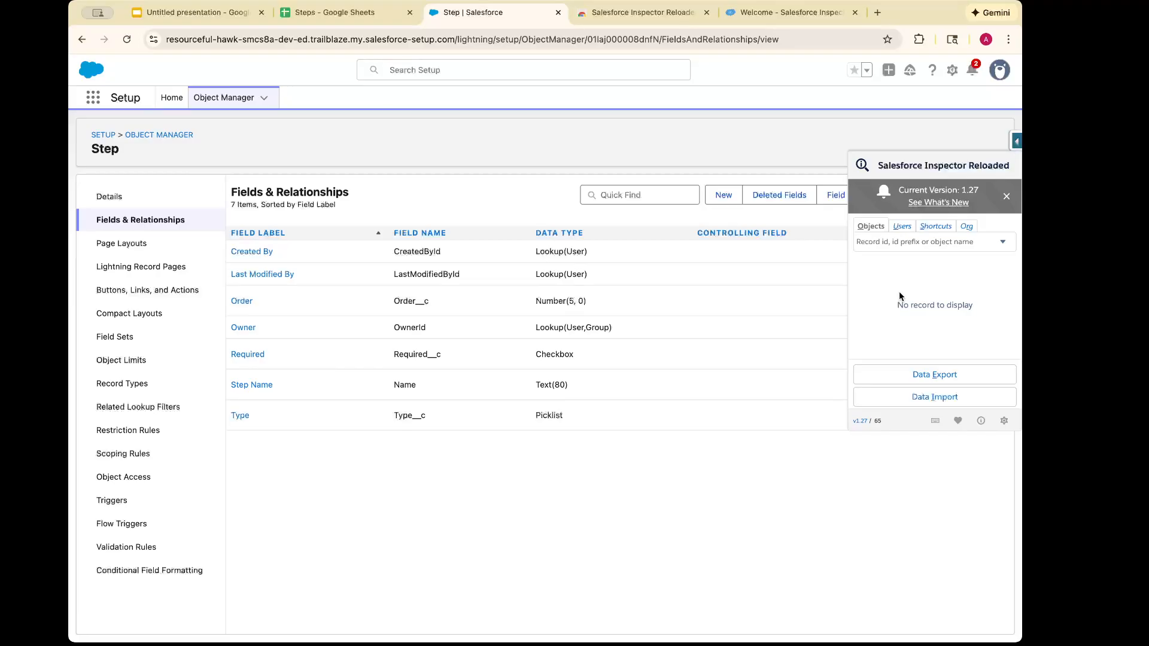
scroll(896, 303, down, 2)
scroll(895, 304, up, 2)
scroll(948, 276, down, 1)
scroll(948, 275, down, 3)
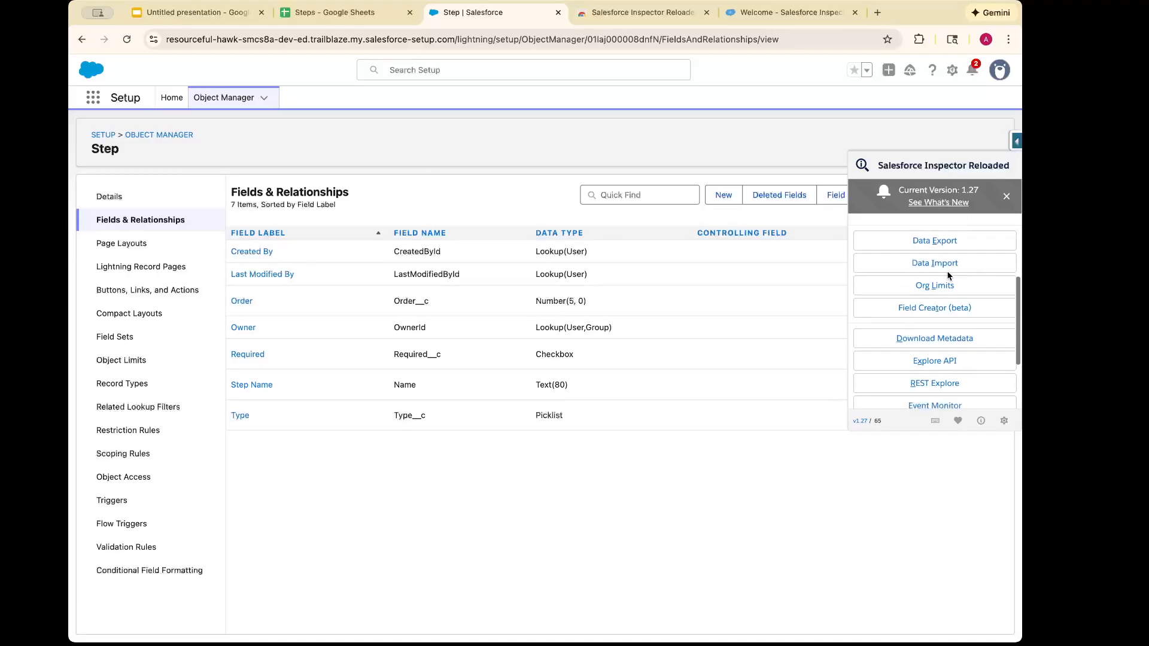
scroll(947, 275, up, 2)
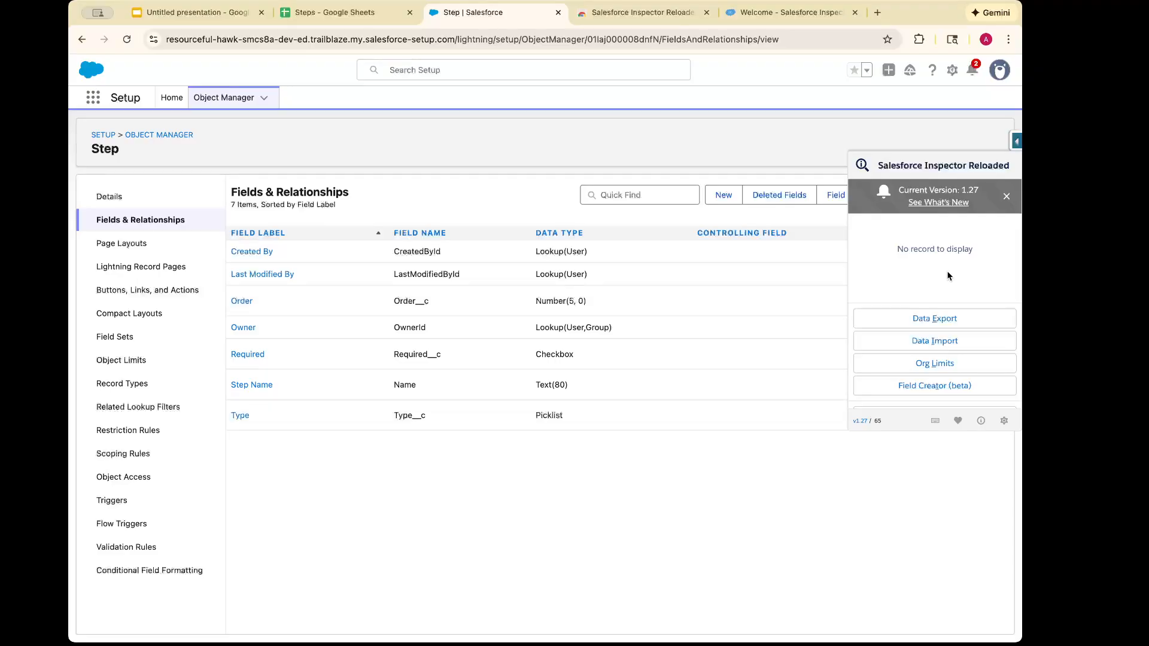
click(918, 350)
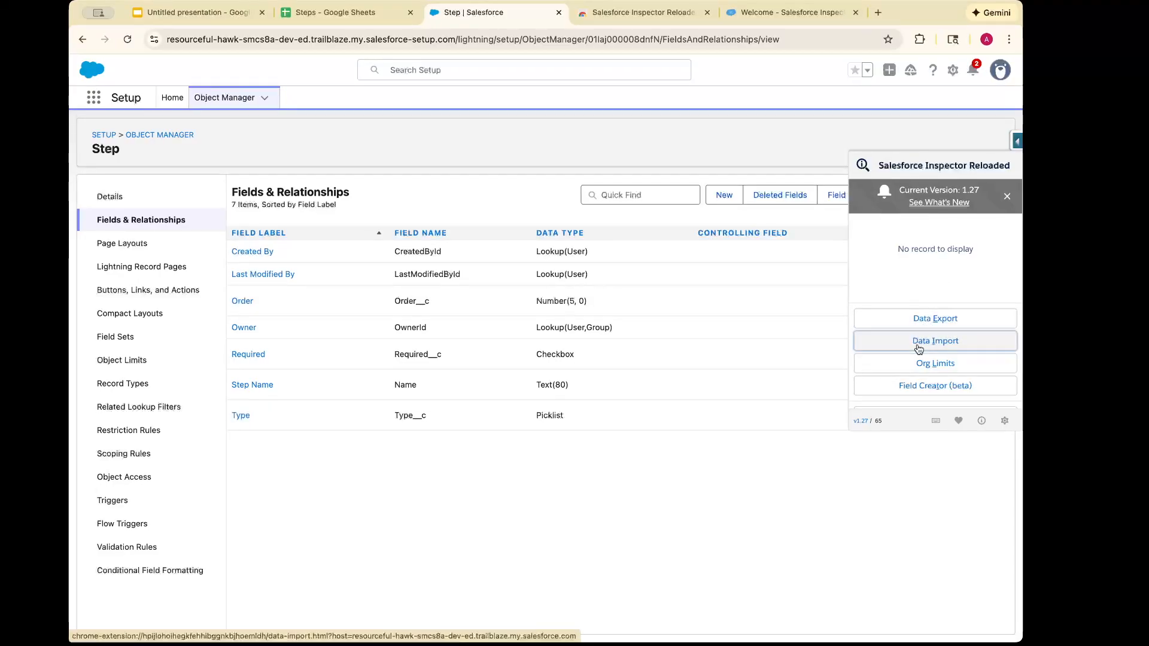